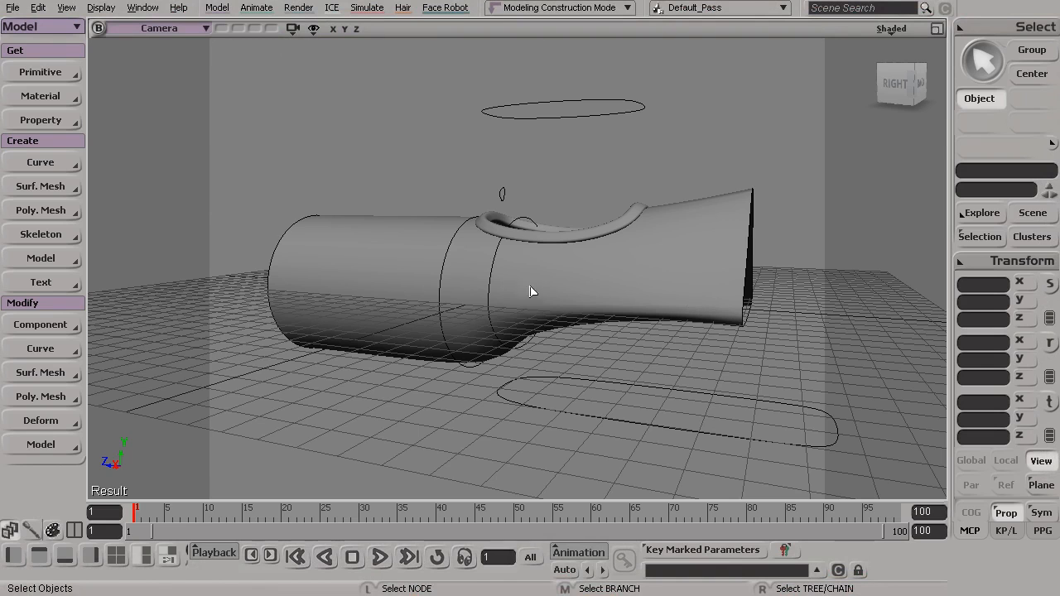
Create a circle curve primitive and rotate it 90 degrees about the Y axis
key("s")
left_click_drag(672, 288, 721, 291)
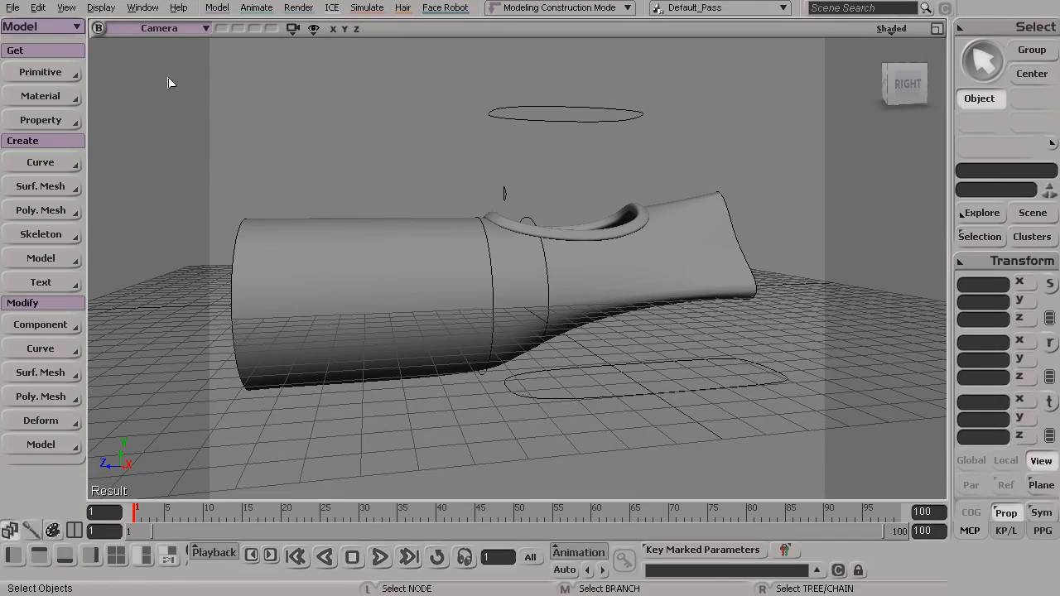
left_click(56, 79)
mouse_move(167, 88)
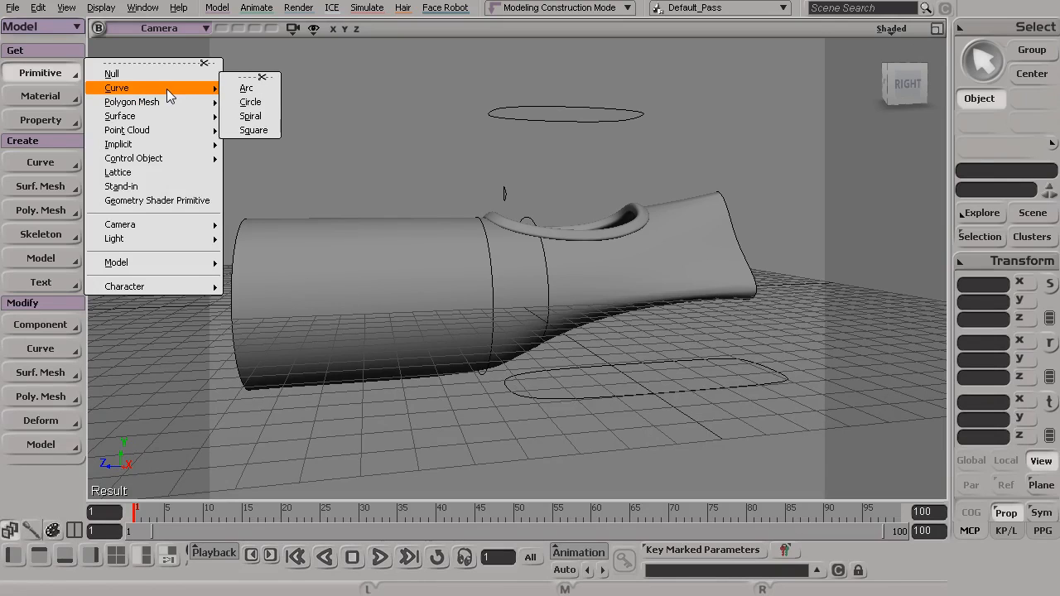
left_click(262, 103)
key("s")
left_click_drag(527, 308, 502, 354)
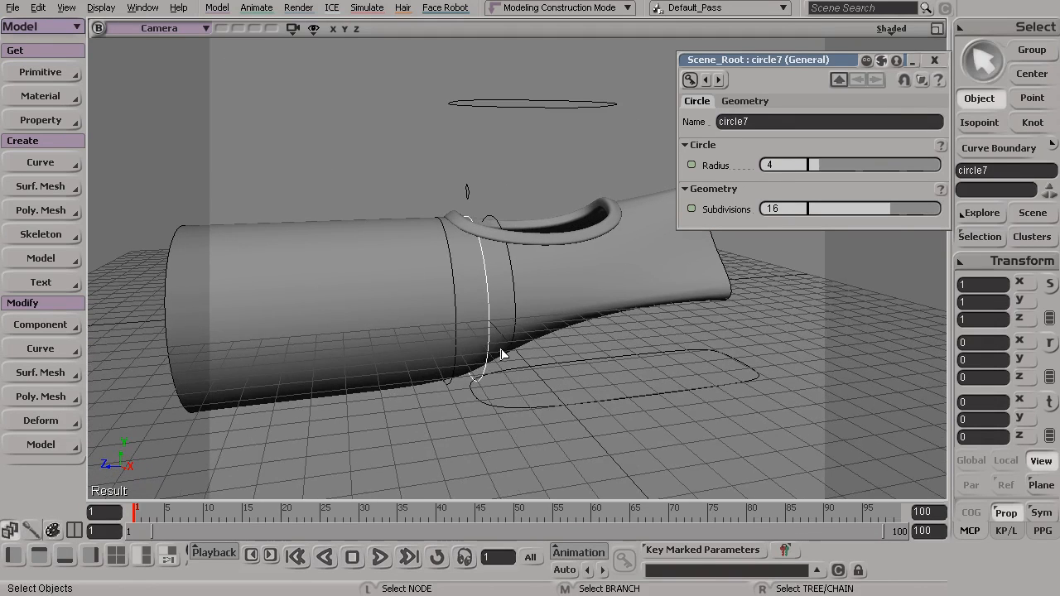
key("c")
left_click_drag(480, 320, 573, 244)
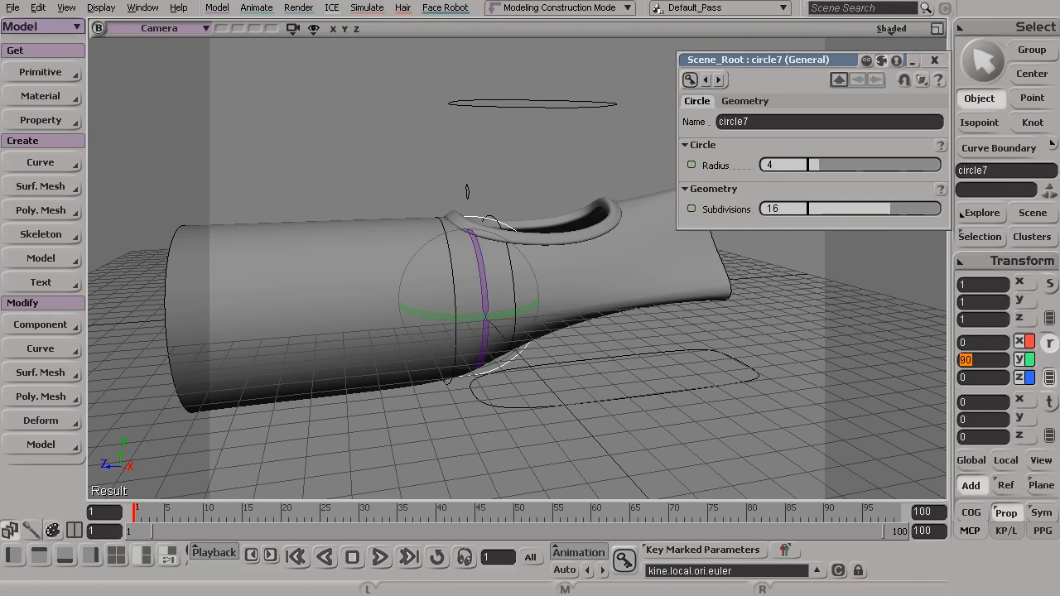
Move the circle sideways out of the body to X 5.7656
key("s")
left_click_drag(549, 327, 564, 369)
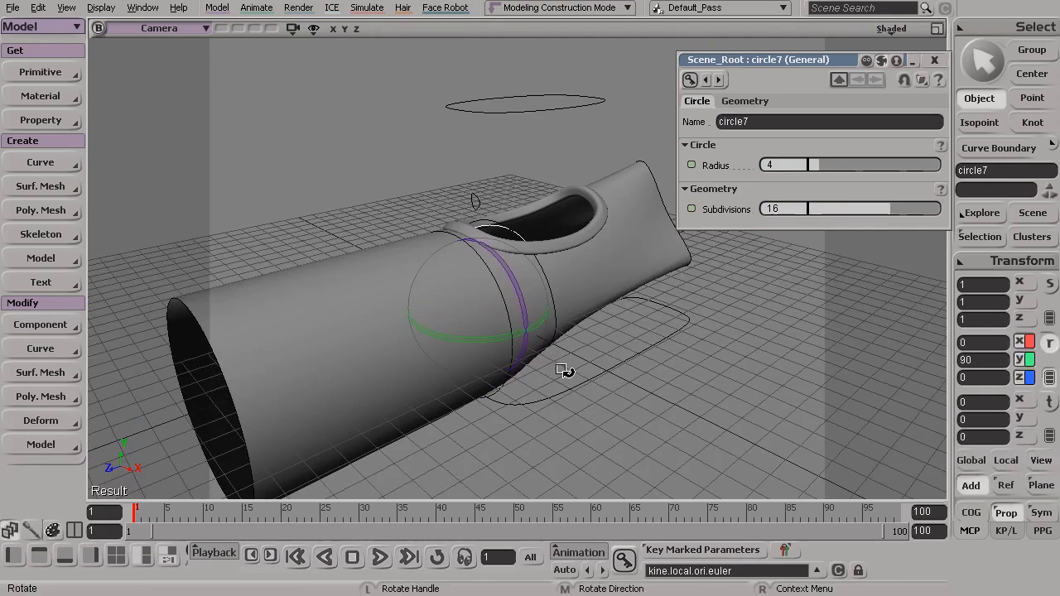
key("v")
left_click_drag(523, 332, 621, 379)
key("s")
right_click_drag(621, 379, 638, 364)
key("v")
key("s")
middle_click_drag(547, 315, 570, 308)
key("v")
Show the circle's points, set its subdivisions to 12, and close its properties
key("t")
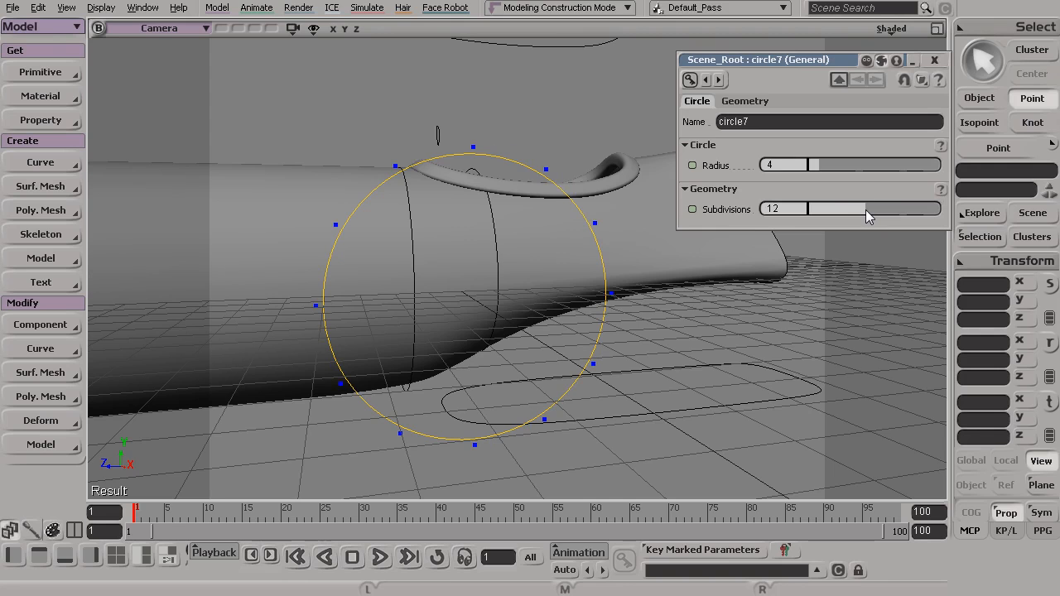
left_click_drag(865, 209, 858, 206)
key("s")
left_click_drag(612, 322, 403, 224)
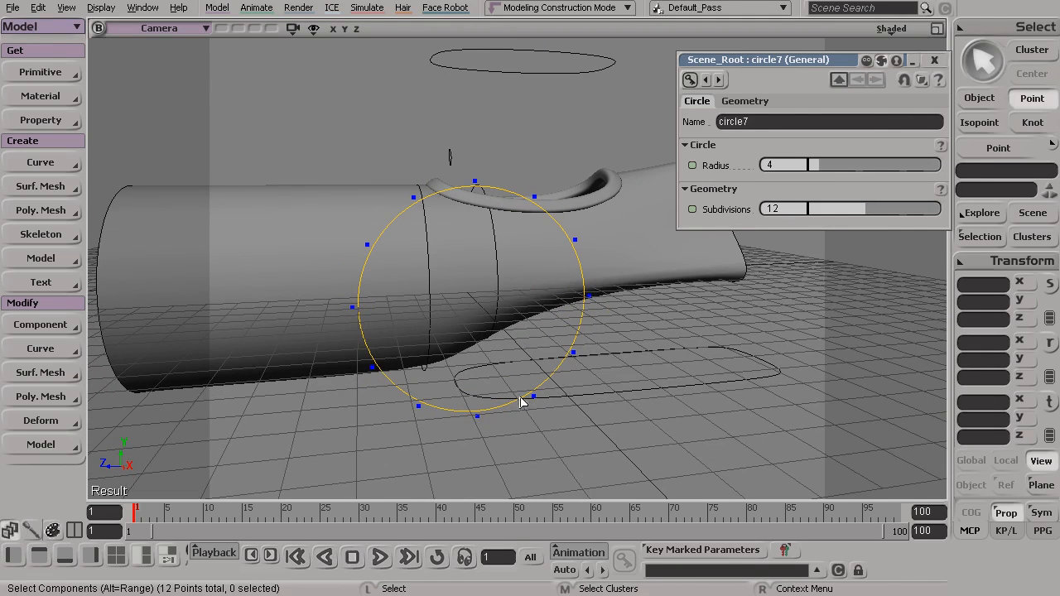
left_click(934, 61)
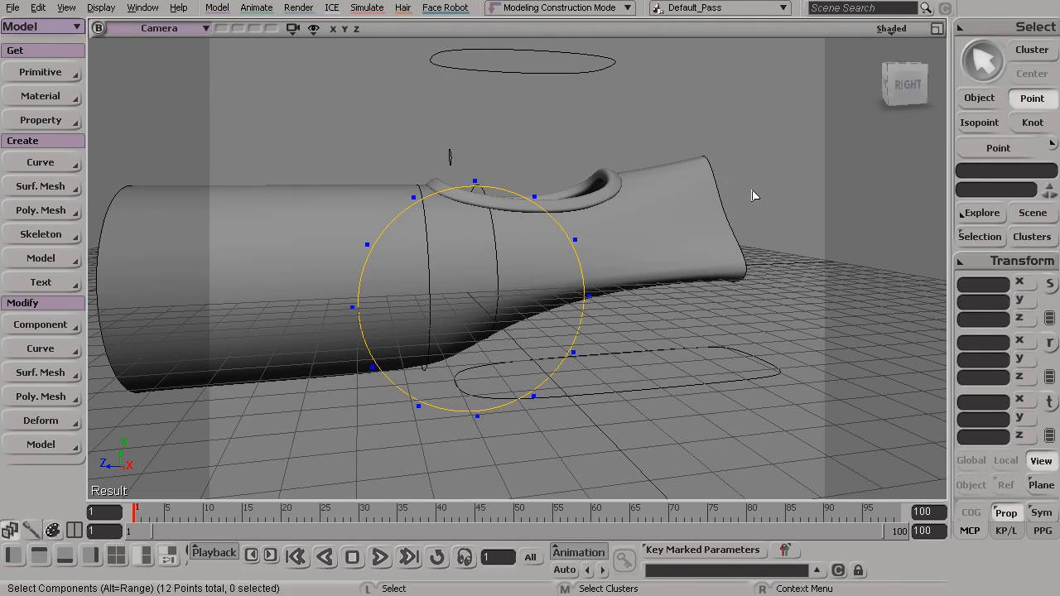
Return to object selection and show the Right view maximized in Shaded display mode
key("space")
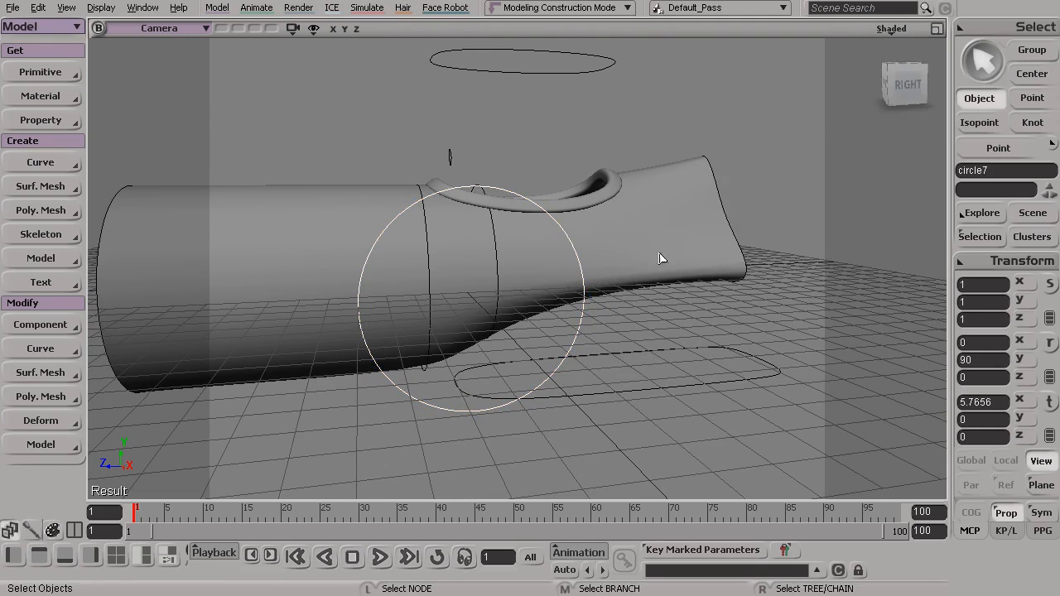
left_click(937, 29)
left_click(937, 193)
key("s")
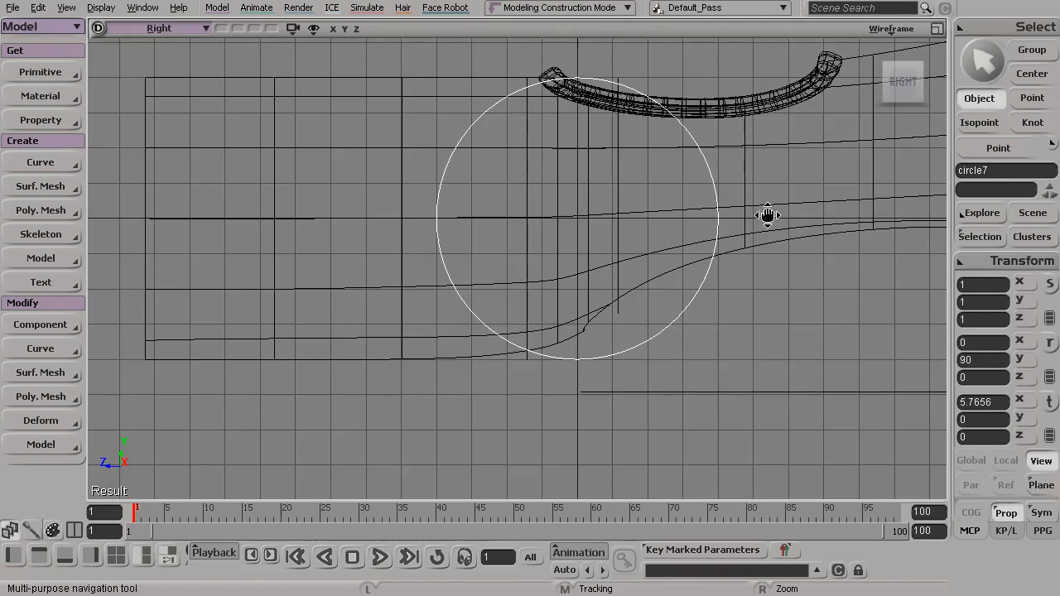
middle_click_drag(779, 204, 618, 311)
right_click_drag(691, 309, 604, 305)
middle_click_drag(603, 306, 625, 287)
right_click_drag(625, 287, 631, 290)
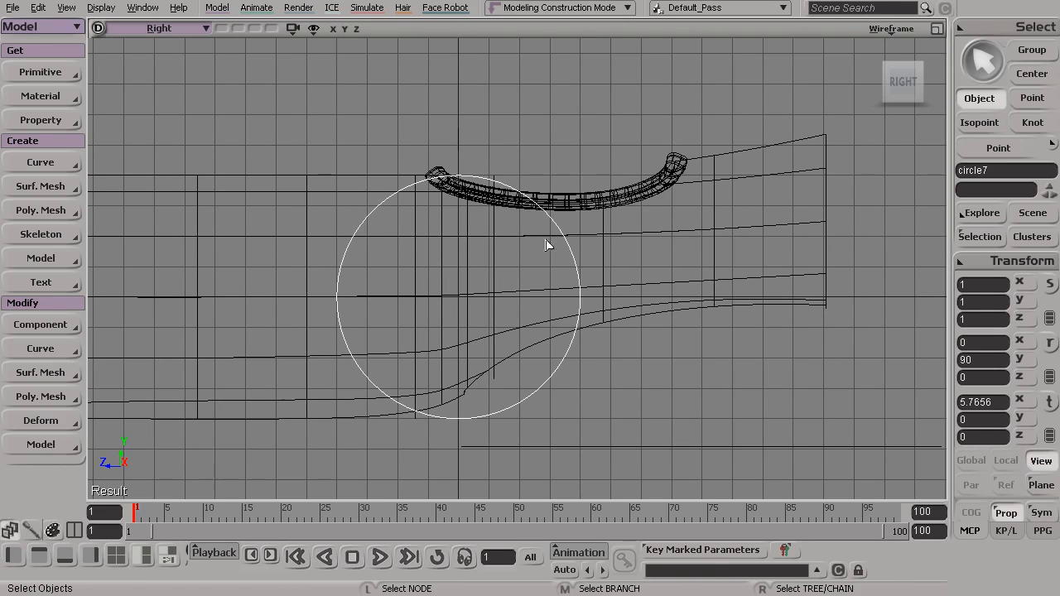
left_click(891, 28)
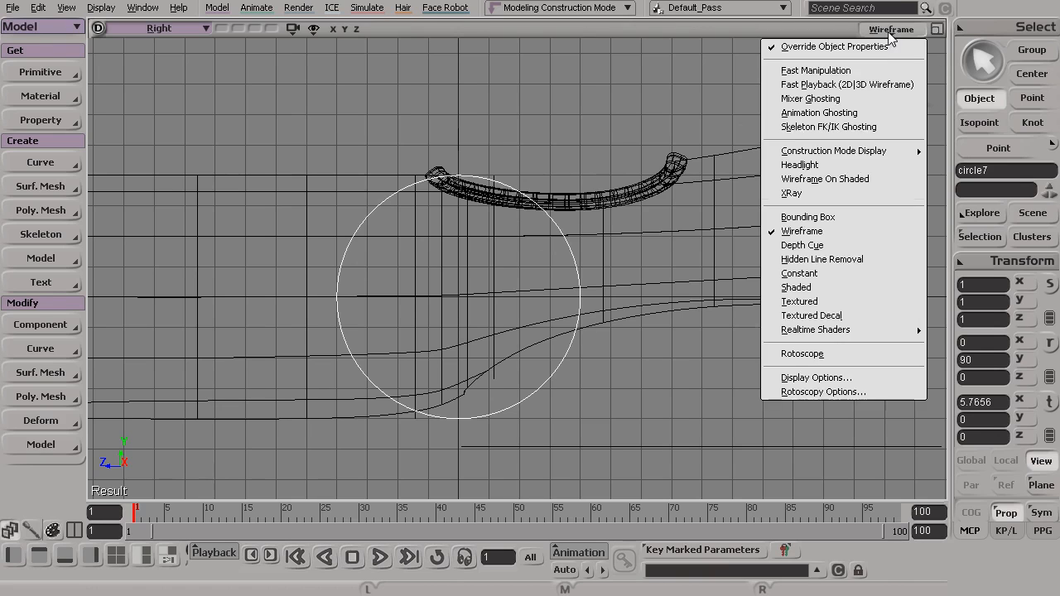
left_click(814, 286)
Scale the circle uniformly to 0.3372 and raise it to Y 0.7088 over the body's side
key("x")
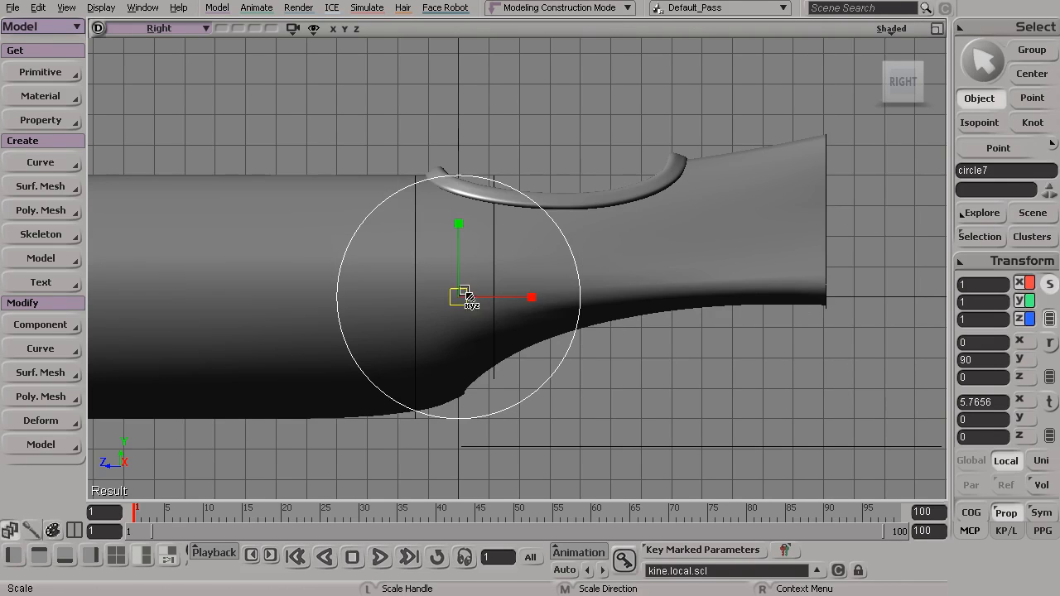
left_click_drag(460, 296, 371, 310)
key("v")
left_click_drag(463, 297, 467, 275)
key("x")
key("s")
middle_click_drag(485, 293, 491, 326)
right_click_drag(491, 326, 524, 349)
key("space")
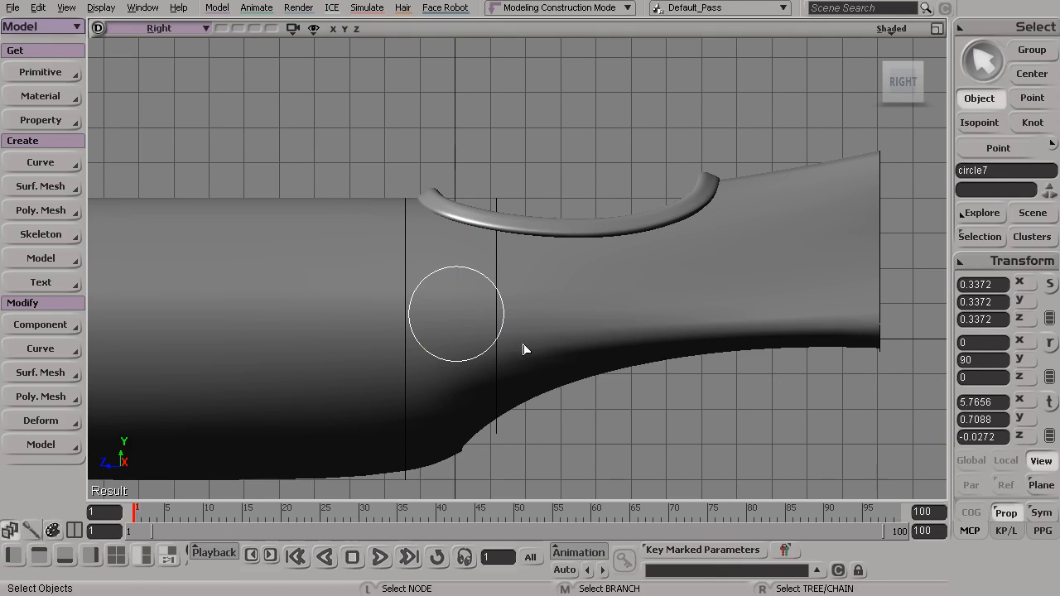
Stretch the circle's three points facing the flared end toward that end and scale them together into a narrow tip
key("t")
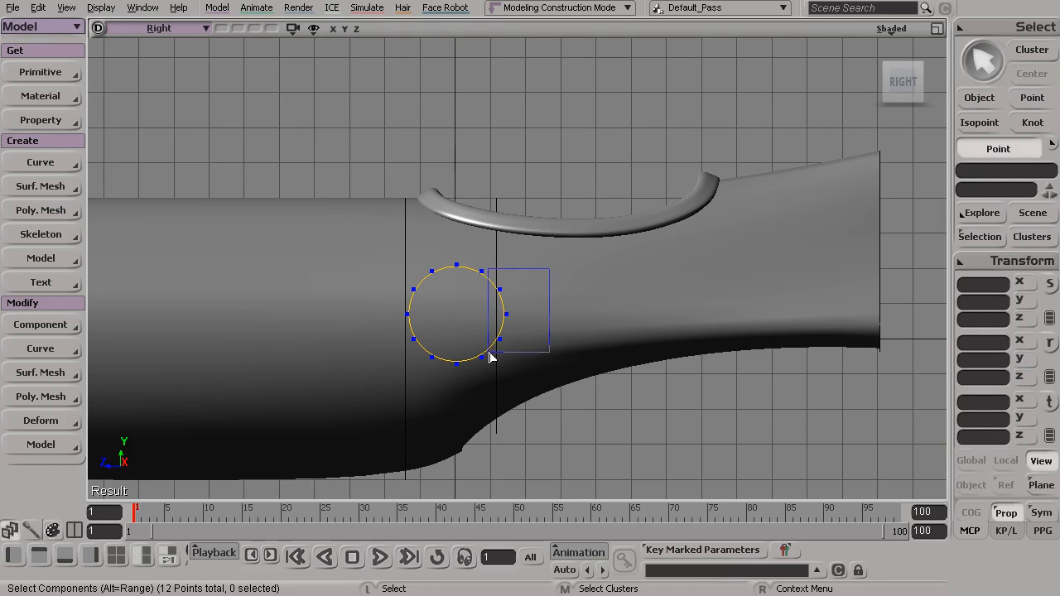
left_click_drag(489, 357, 489, 358)
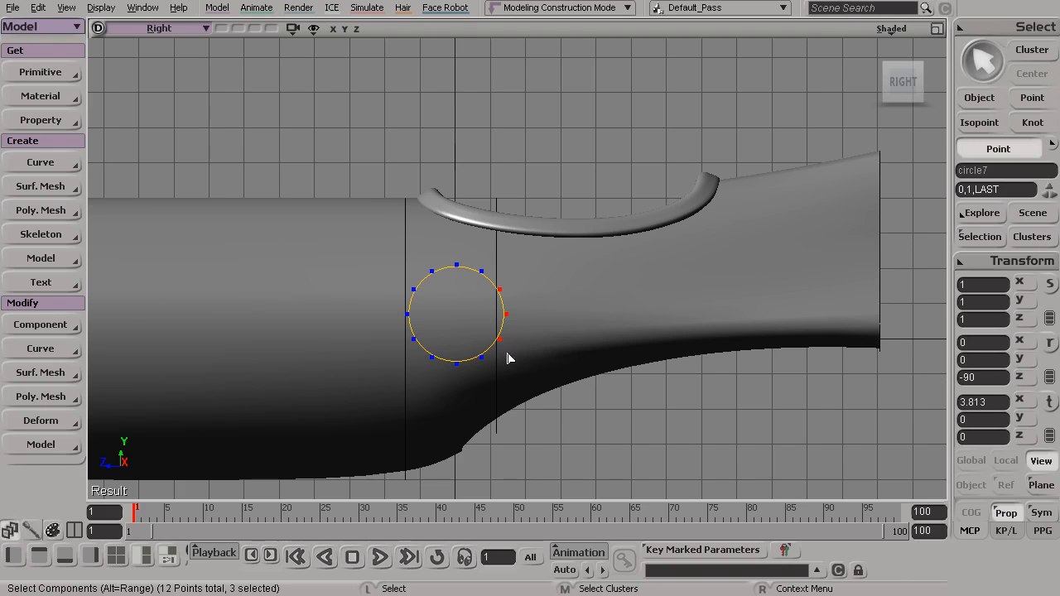
key("v")
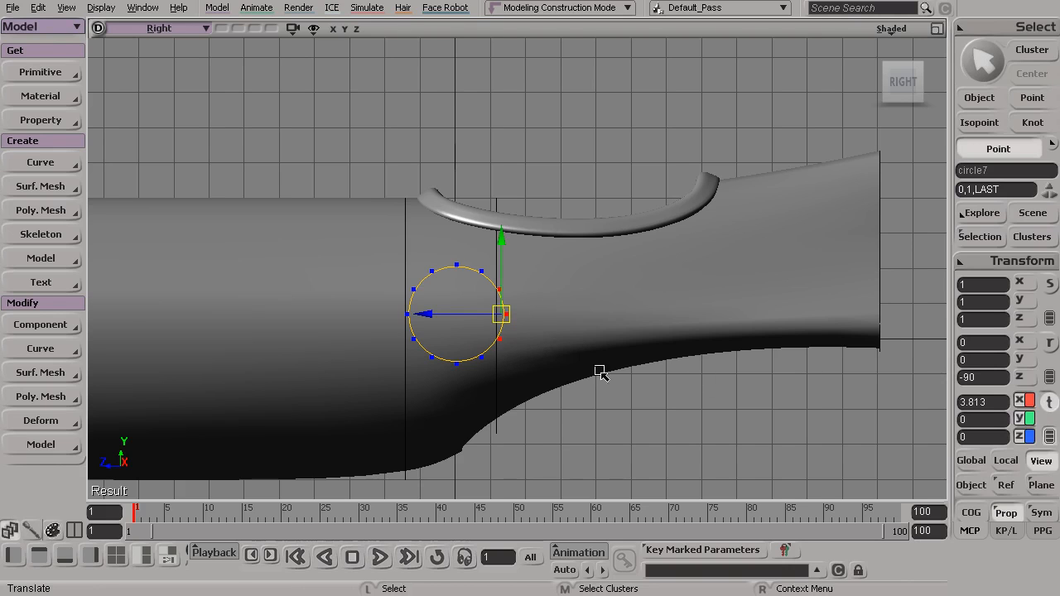
left_click_drag(513, 318, 654, 310)
key("x")
key("v")
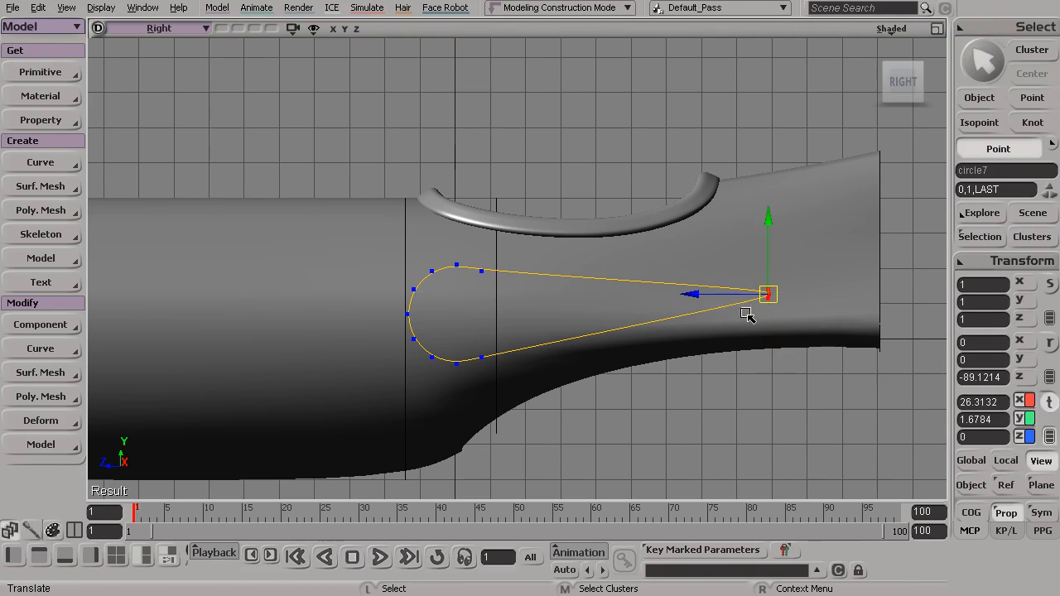
left_click_drag(770, 217, 769, 210)
Reposition the points along the curve's lower edge so it tapers smoothly toward the narrow tip
key("t")
left_click_drag(489, 346, 430, 389)
key("v")
key("t")
key("v")
key("t")
left_click_drag(513, 416, 530, 321)
key("v")
key("t")
left_click_drag(454, 392, 453, 351)
key("v")
key("t")
left_click_drag(519, 311, 582, 316)
key("v")
key("t")
mouse_move(673, 296)
left_mouse_down()
mouse_move(694, 329)
mouse_move(690, 304)
left_mouse_up()
key("v")
Spread the curve's upper points toward the narrow tip to form a long, gently sloping upper edge
key("t")
left_click_drag(485, 284, 698, 279)
key("v")
key("t")
key("v")
left_click_drag(458, 268, 580, 268)
key("t")
key("v")
left_click_drag(476, 285, 451, 272)
Fine-tune the heights of the middle lower point and the two points just before the tip
key("t")
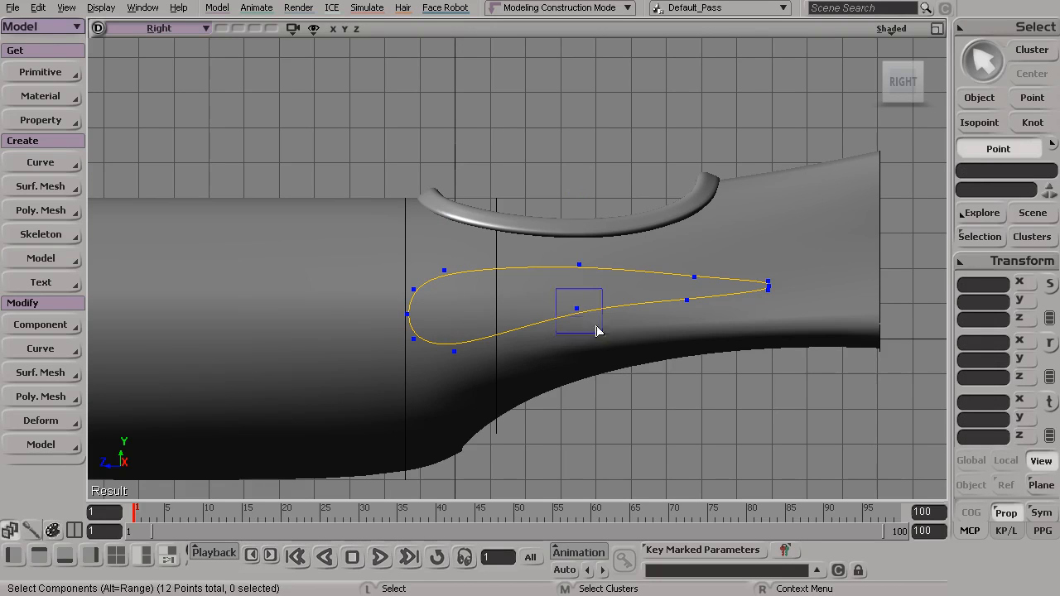
left_click_drag(584, 316, 584, 316)
key("v")
left_click_drag(576, 236, 577, 227)
key("t")
left_click_drag(670, 290, 704, 308)
key("v")
key("t")
left_click_drag(724, 229, 684, 291)
key("v")
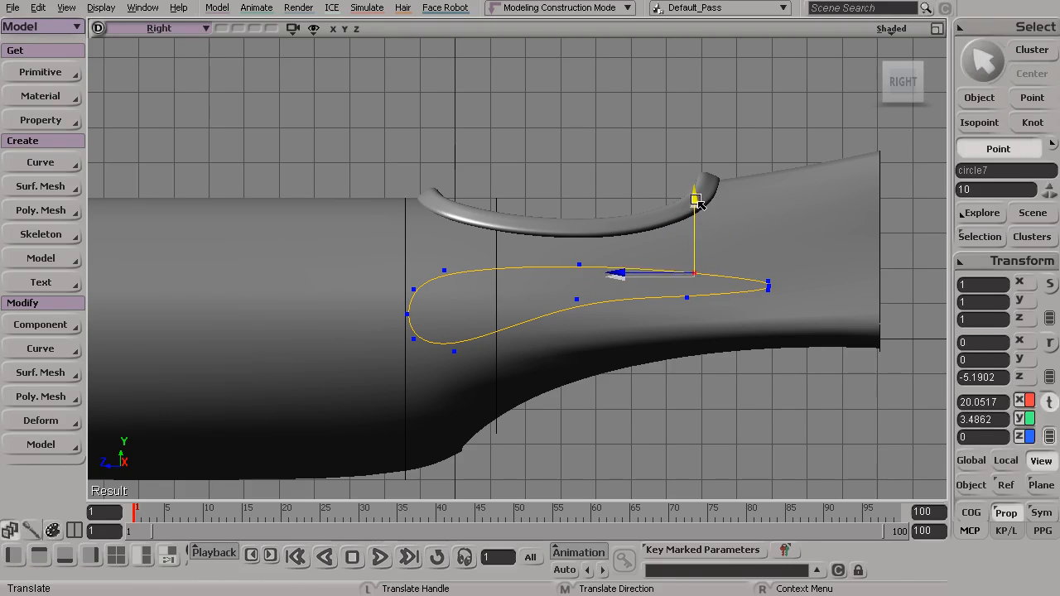
Adjust the lowest tip point and the two lower points of the rounded end, and return to object selection
key("t")
left_click_drag(749, 316, 750, 316)
key("v")
left_click_drag(769, 221, 769, 207)
key("t")
left_click_drag(409, 323, 421, 343)
key("v")
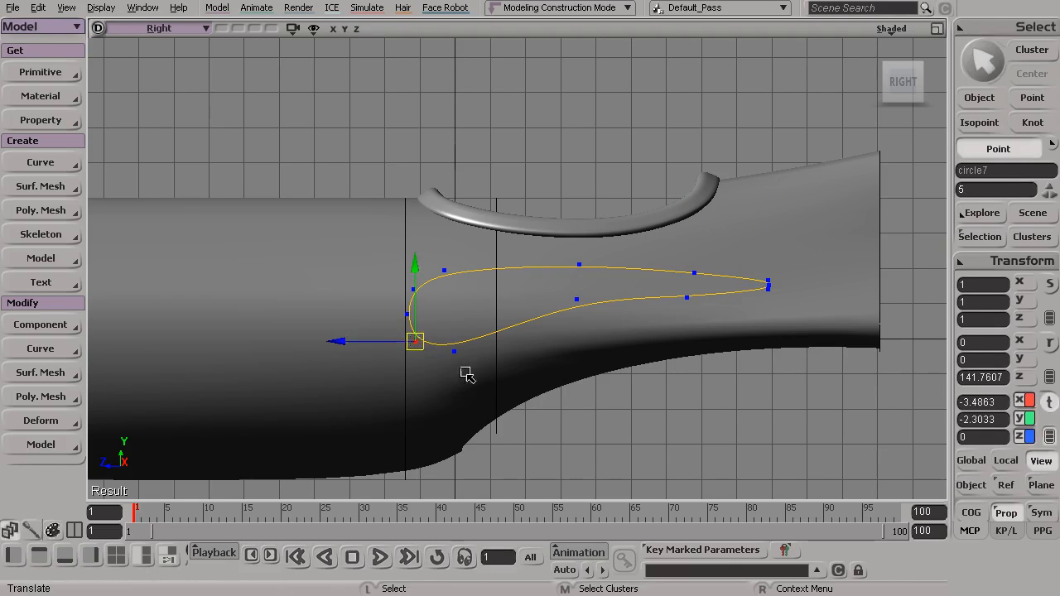
key("t")
left_click_drag(481, 378, 458, 342)
key("v")
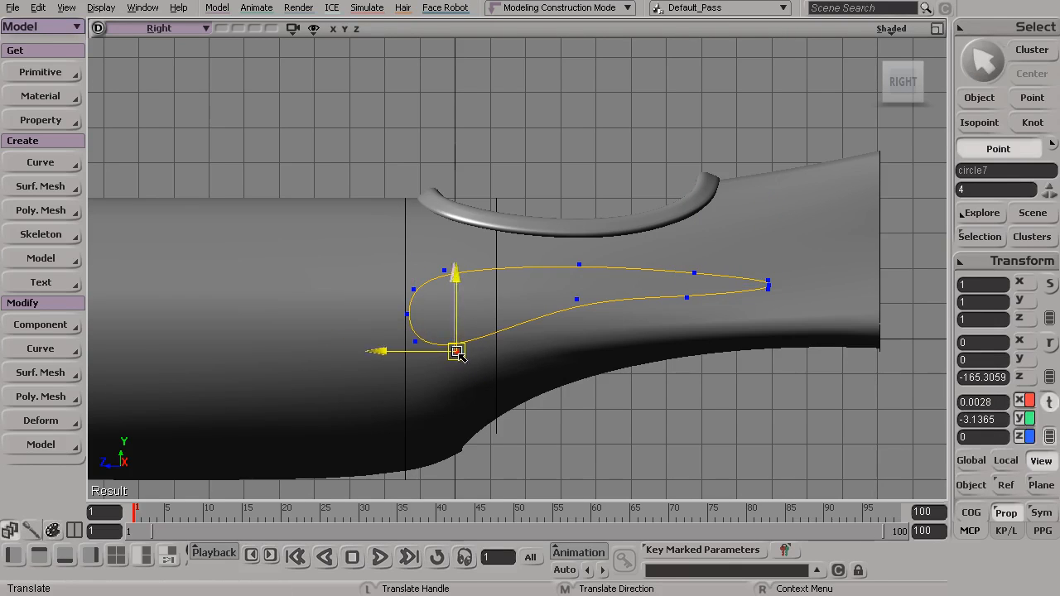
key("space")
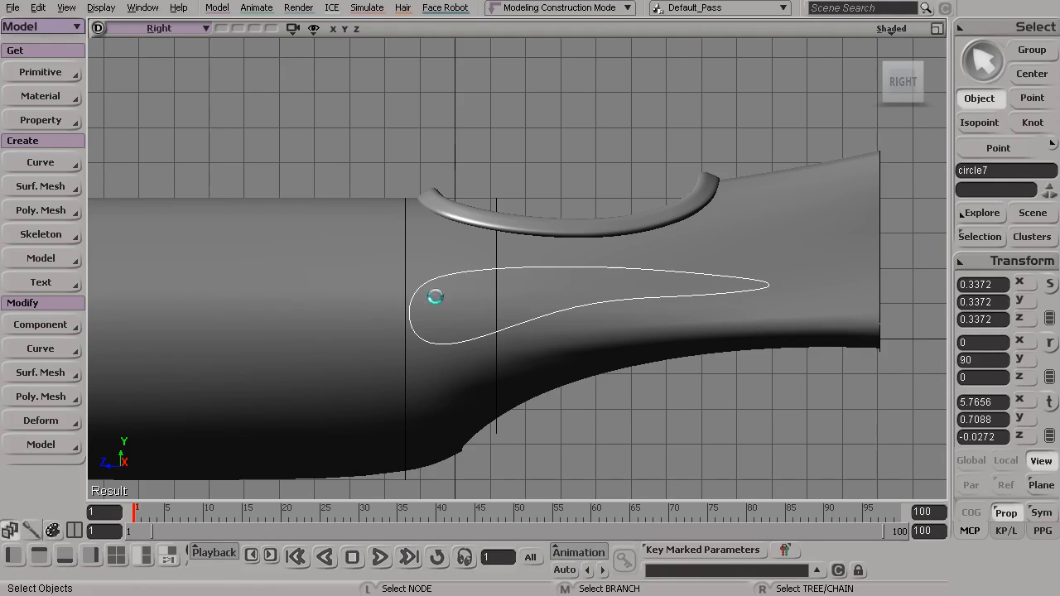
Scale up the five points of the curve's rounded end slightly, and return to object selection
key("t")
left_click_drag(346, 221, 458, 384)
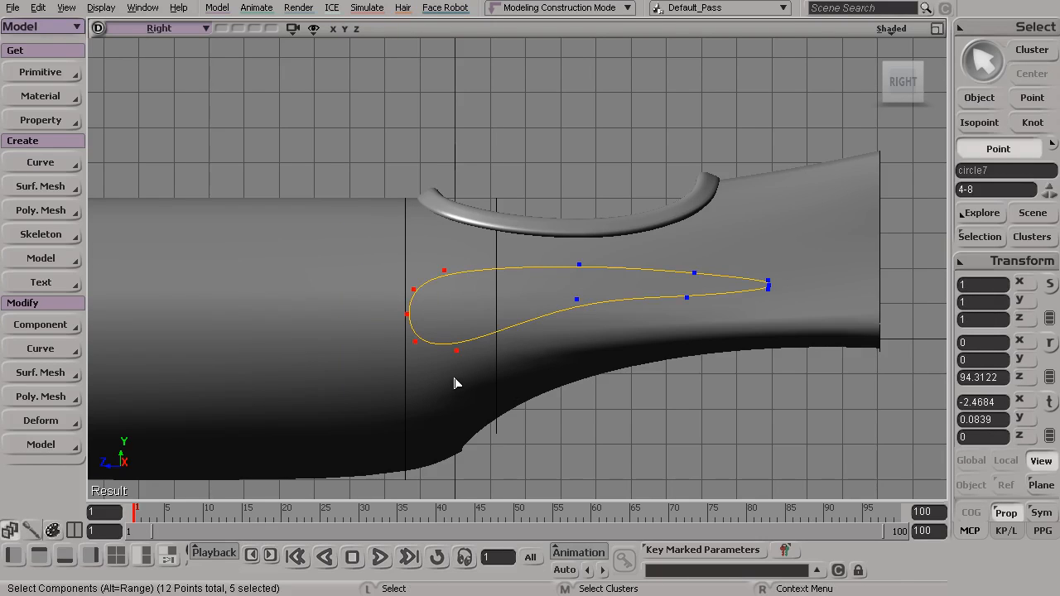
key("x")
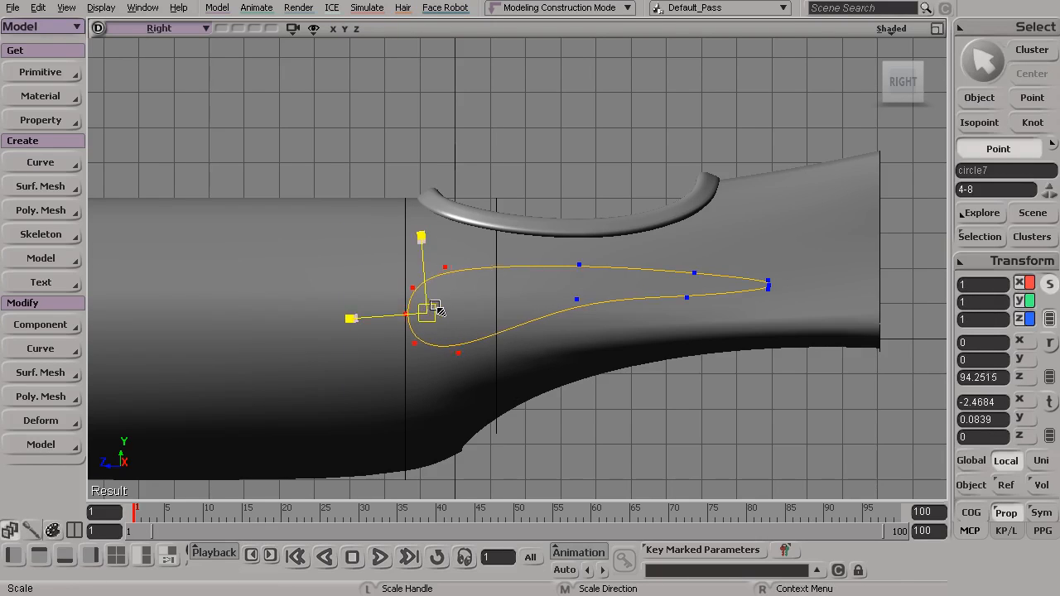
key("space")
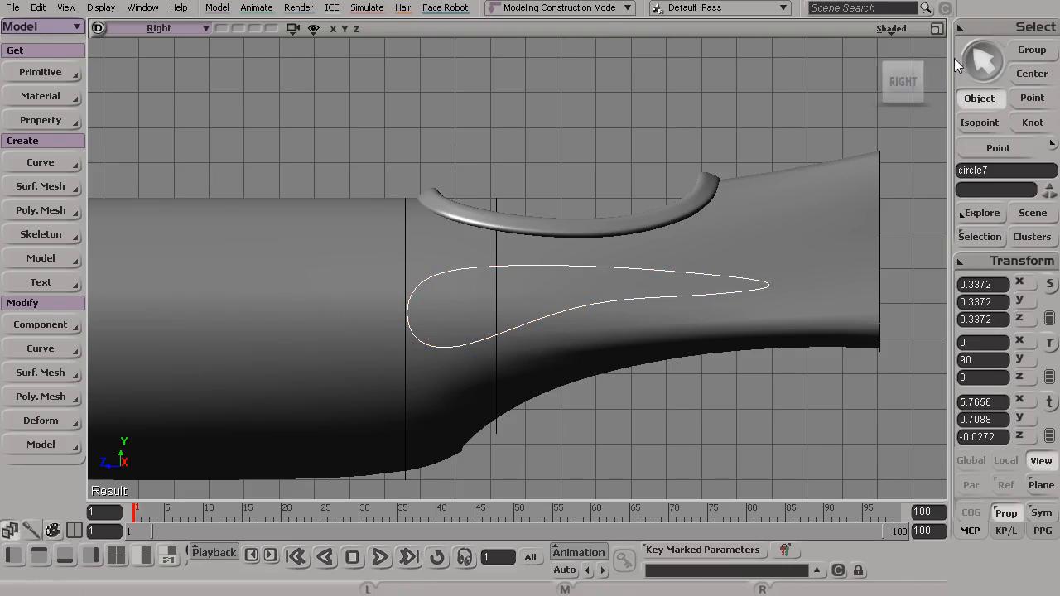
Back in the camera view, duplicate the shaped curve and position the copy beside the body along the X axis
left_click(937, 30)
left_click(937, 30)
key("s")
left_click_drag(772, 190, 597, 263)
key("v")
key("s")
left_click_drag(303, 257, 385, 259)
key("s")
left_click_drag(449, 296, 549, 343)
key("s")
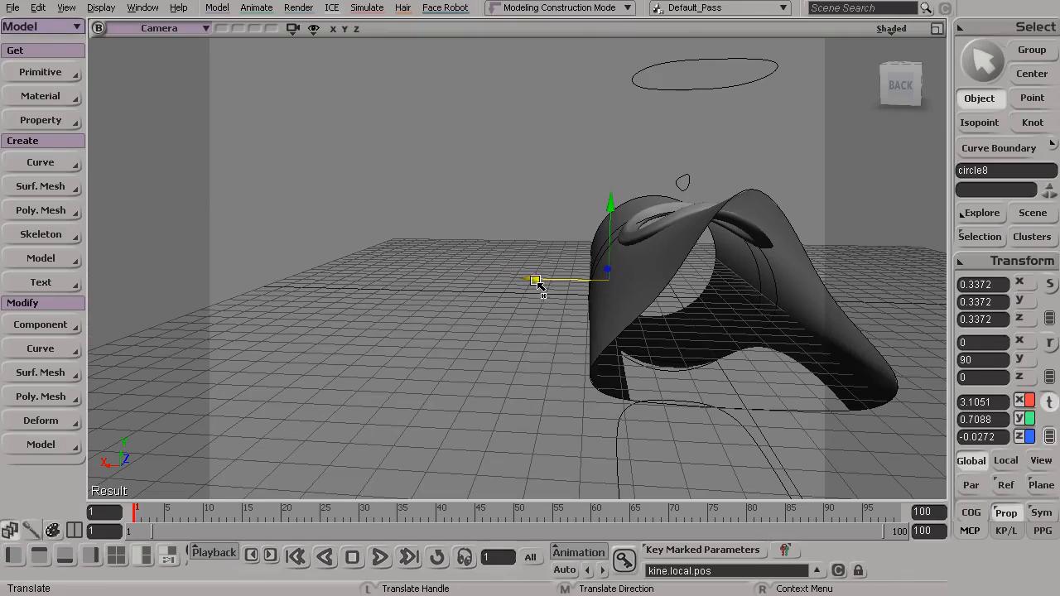
left_click_drag(436, 267, 439, 267)
key("s")
left_click_drag(440, 267, 605, 295)
Duplicate the curve again and place this copy farther from the body at X 13.2032
key("ctrl+d")
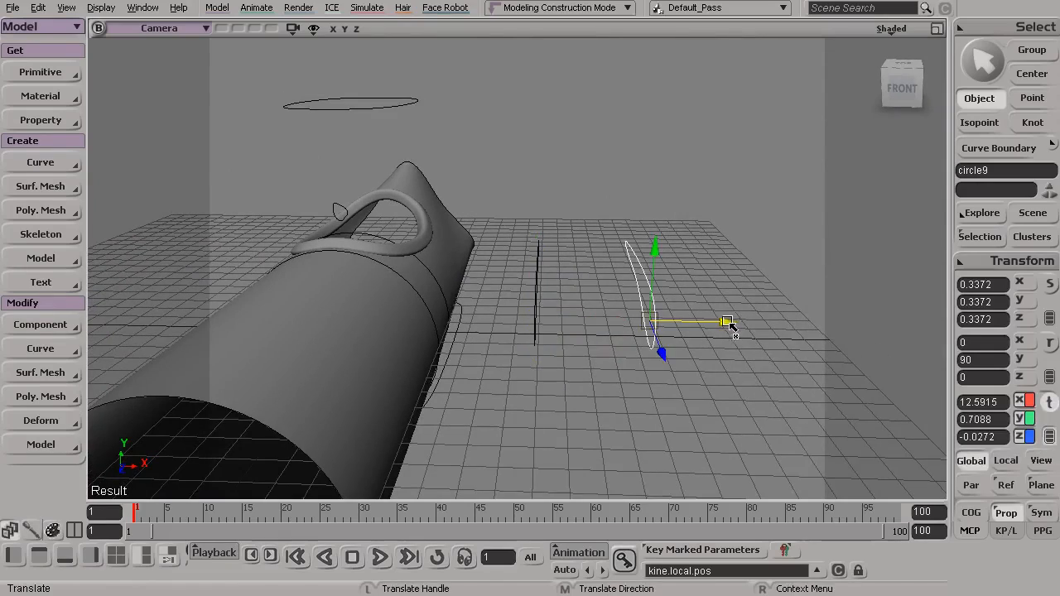
key("s")
left_click_drag(740, 323, 475, 296)
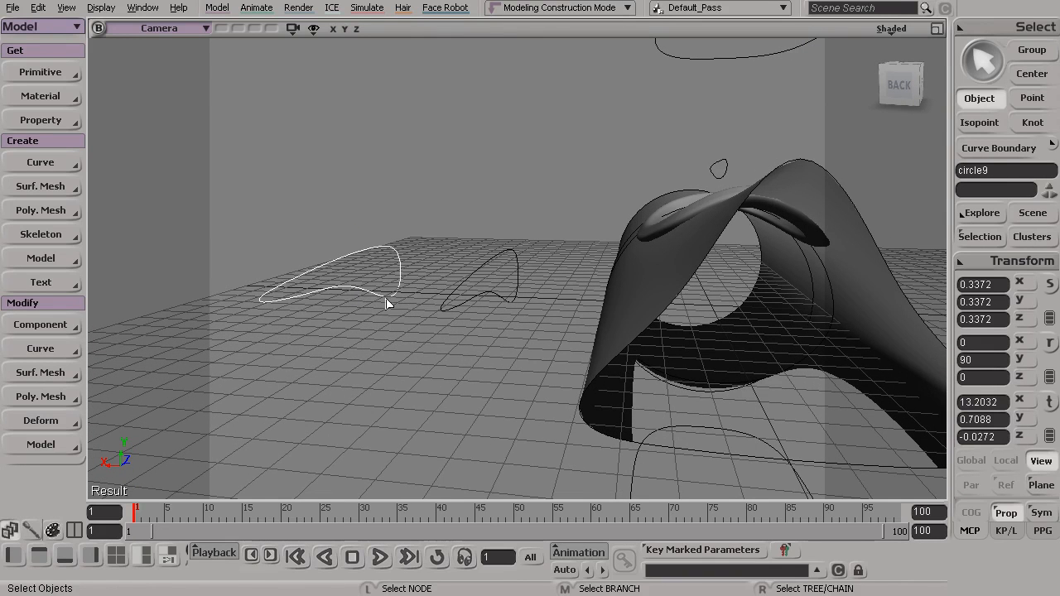
Loft a NURBS surface between the two teardrop curves beside the body
key("shift")
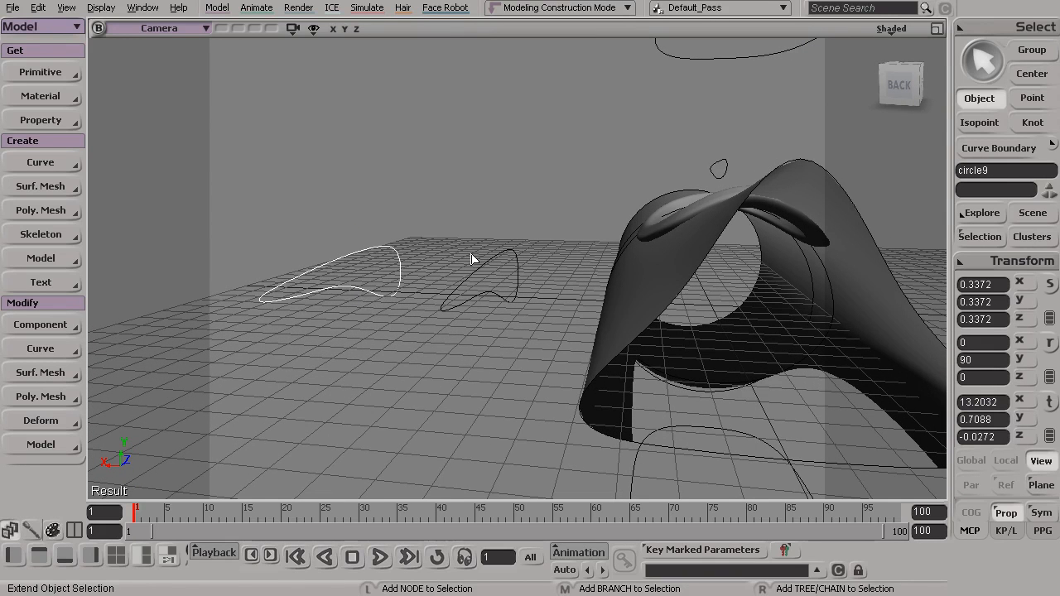
left_click(503, 296, "shift")
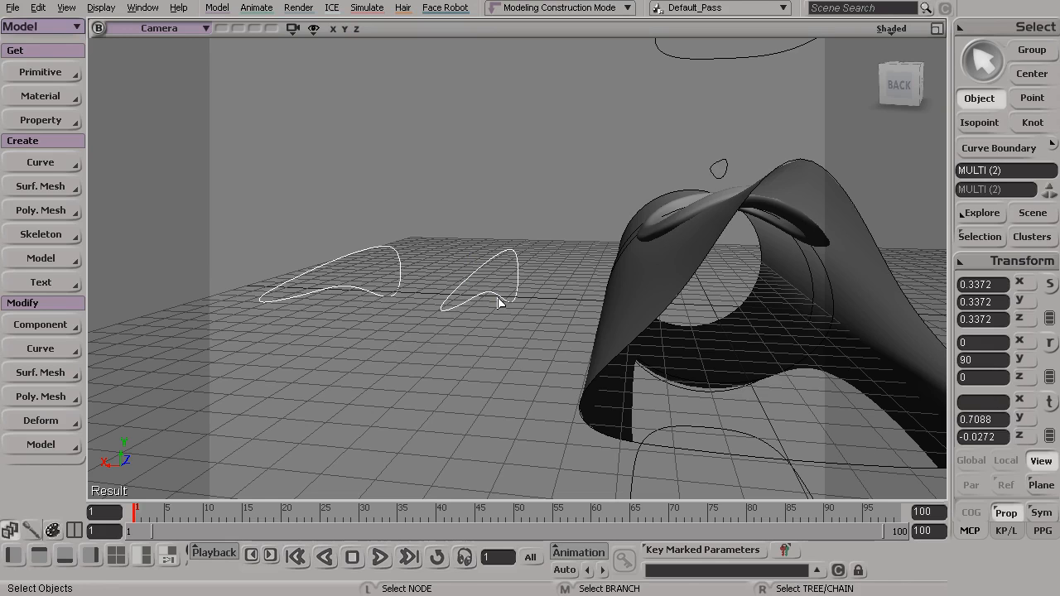
left_click(41, 189)
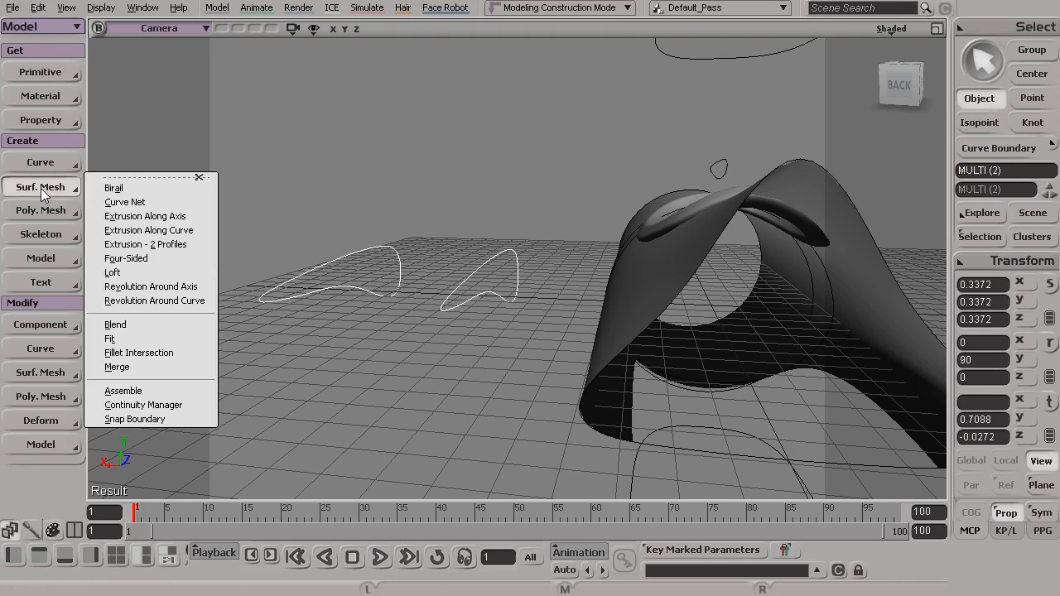
left_click(166, 273)
key("s")
left_click_drag(421, 343, 568, 343)
middle_click_drag(568, 343, 520, 344)
left_click_drag(520, 344, 538, 368)
key("space")
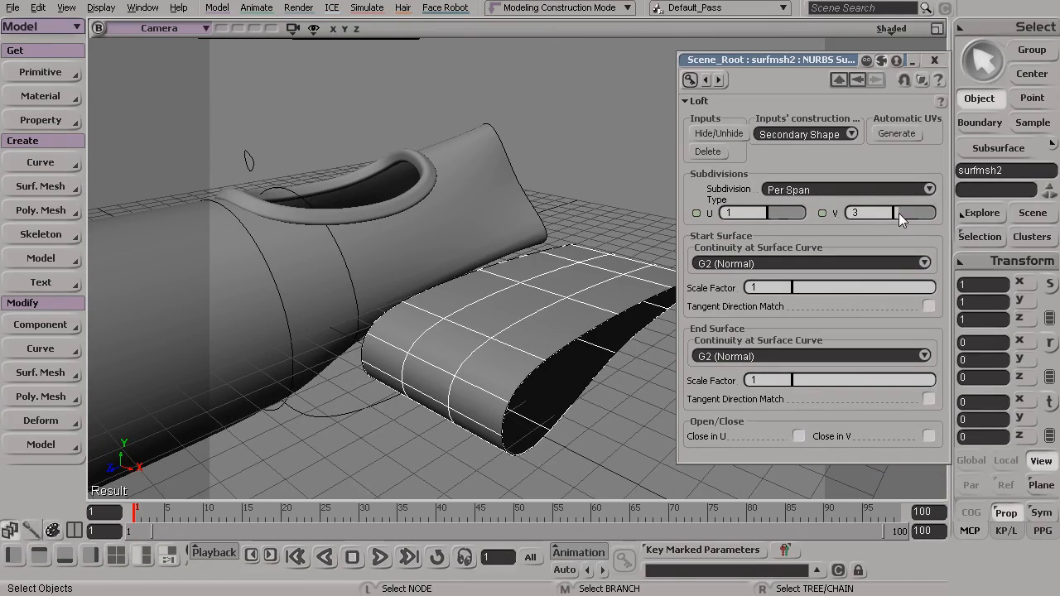
Set the loft's V subdivisions to 4 per span and check the surface from above
left_click(900, 212)
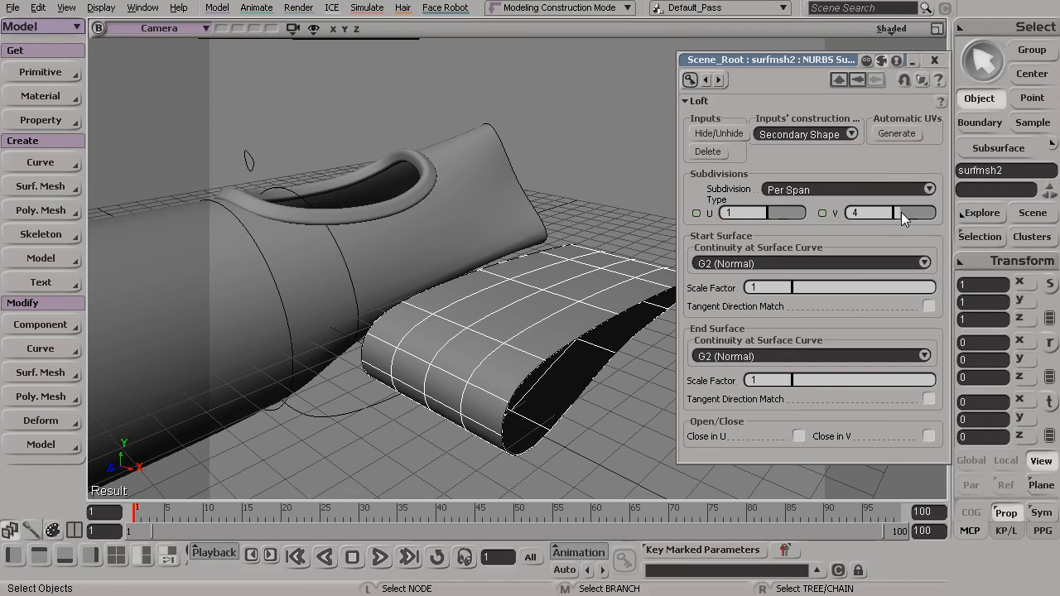
key("s")
left_click_drag(610, 287, 428, 371)
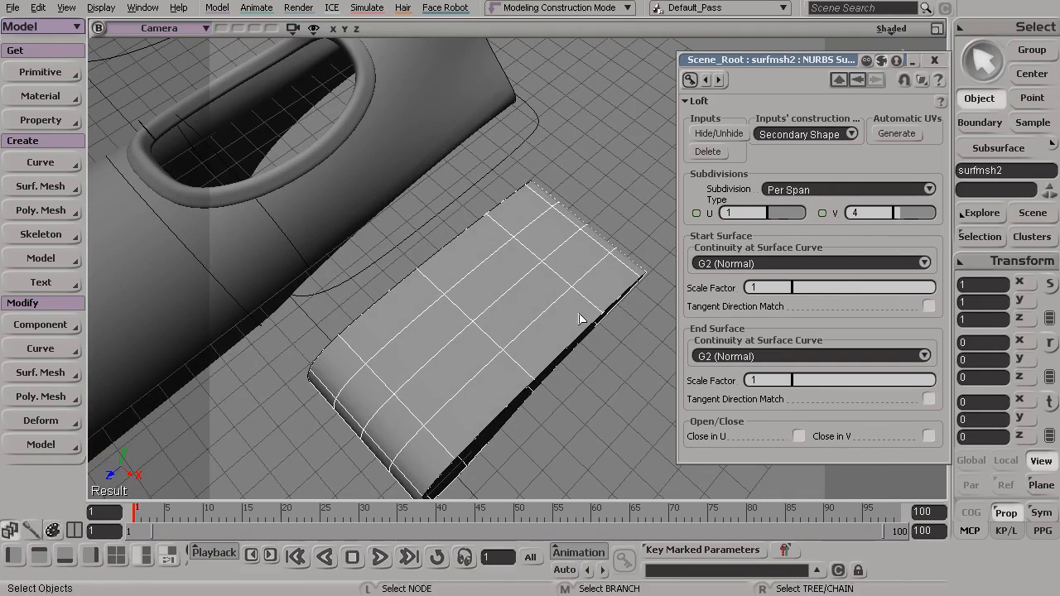
Close the property window of the lofted surface beside the body
key("s")
left_click_drag(470, 331, 555, 310)
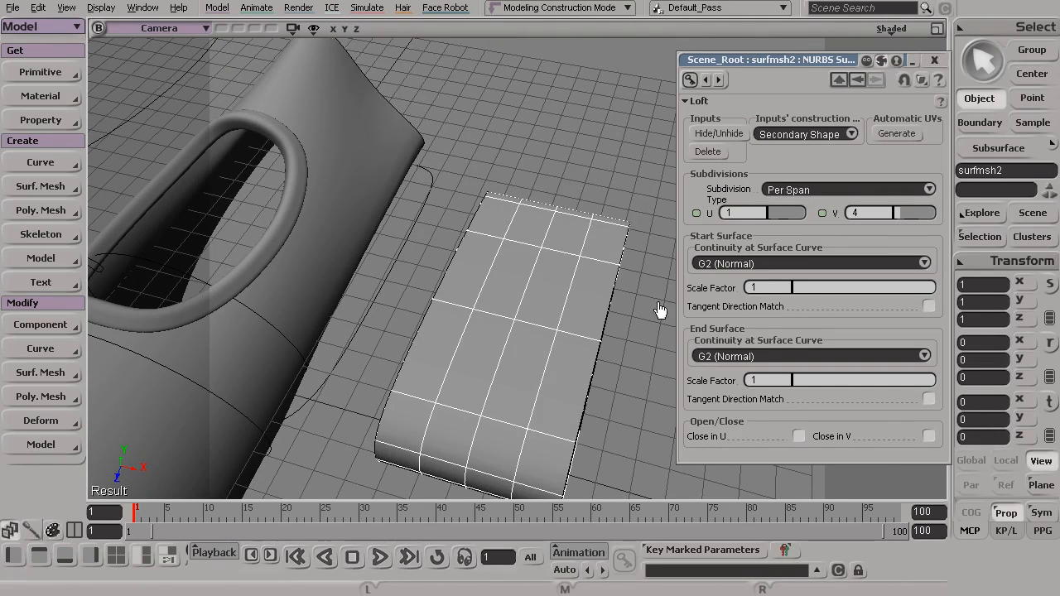
left_click(934, 60)
Loft a NURBS surface between the lofted part's inner edge curve and the teardrop curve inside the body
key("s")
left_click_drag(687, 236, 486, 261)
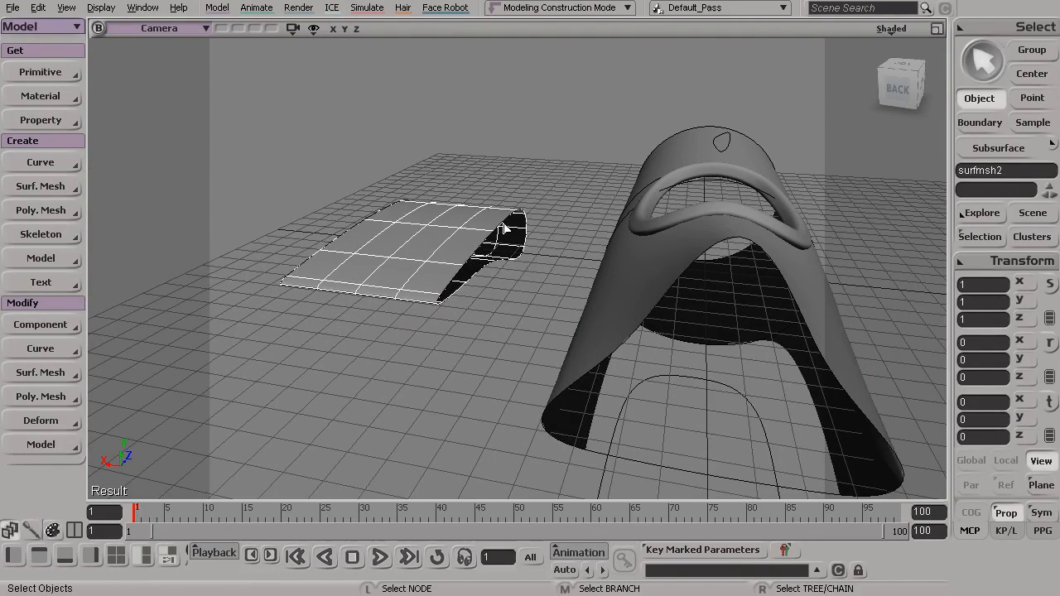
key("s")
mouse_move(534, 226)
left_mouse_down()
mouse_move(566, 244)
mouse_move(521, 226)
left_mouse_up()
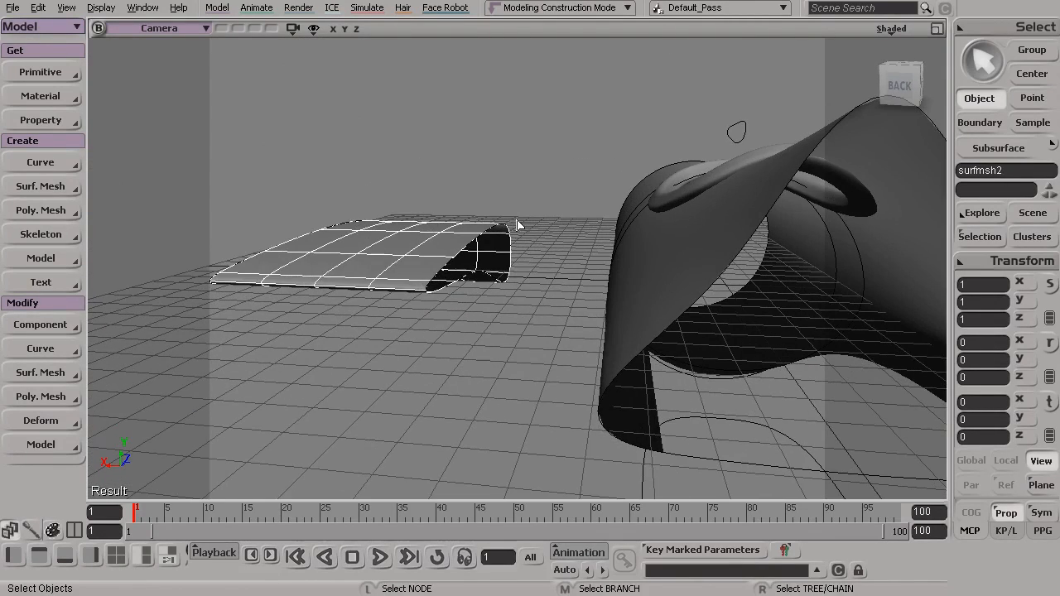
left_click(508, 228)
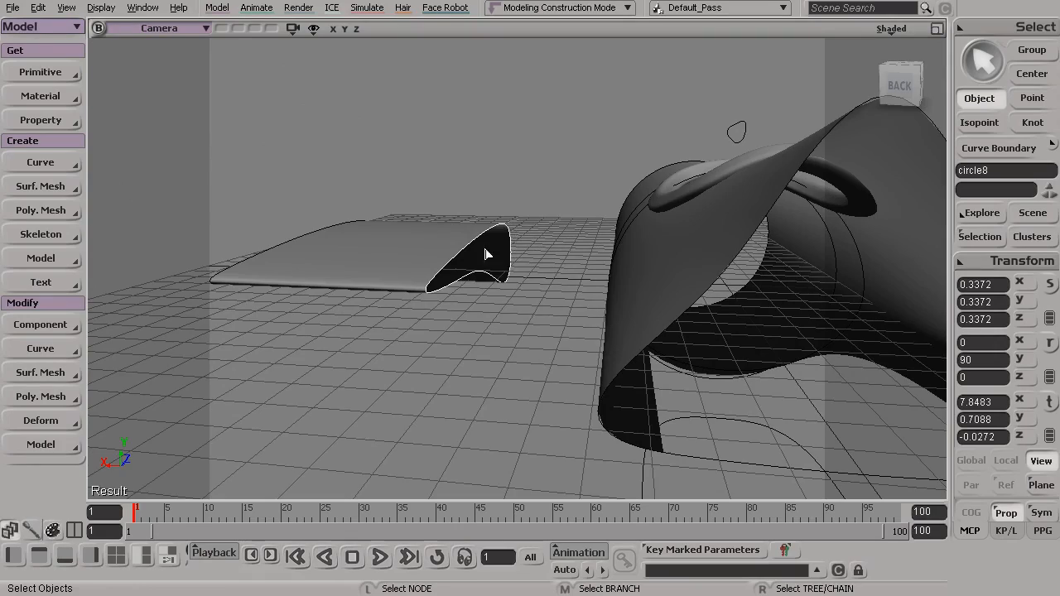
key("s")
left_click_drag(541, 288, 616, 287)
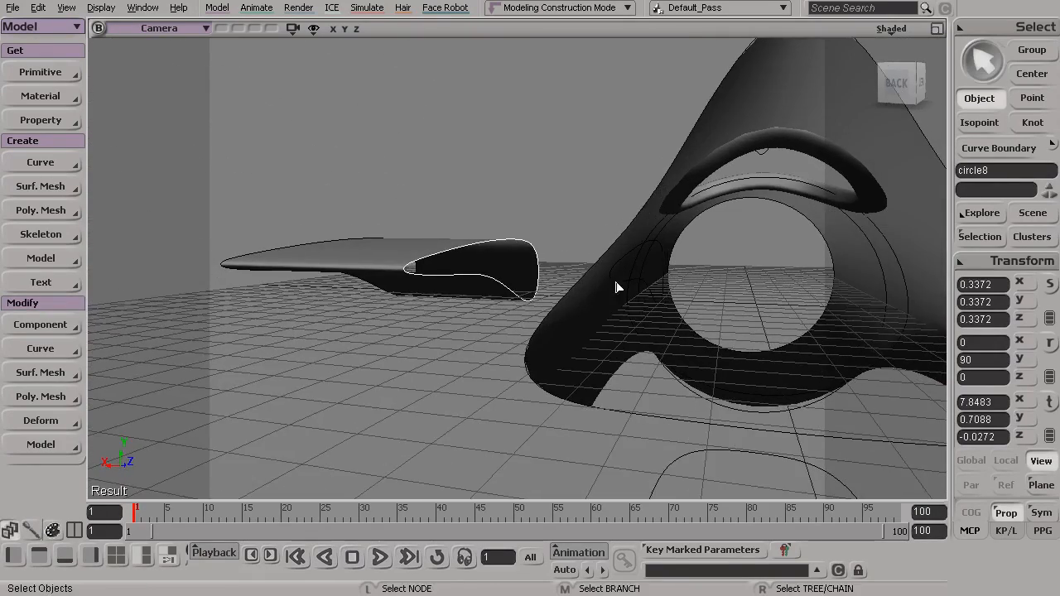
left_click(663, 279, "shift")
key("s")
mouse_move(698, 338)
left_mouse_down()
mouse_move(684, 324)
mouse_move(700, 343)
mouse_move(692, 335)
left_mouse_up()
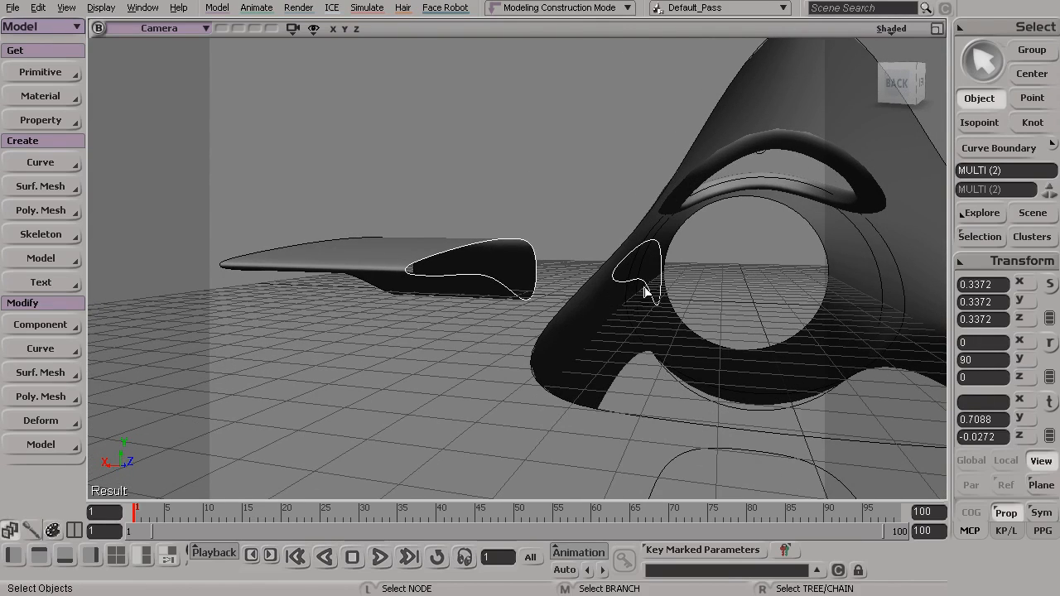
left_click(37, 189)
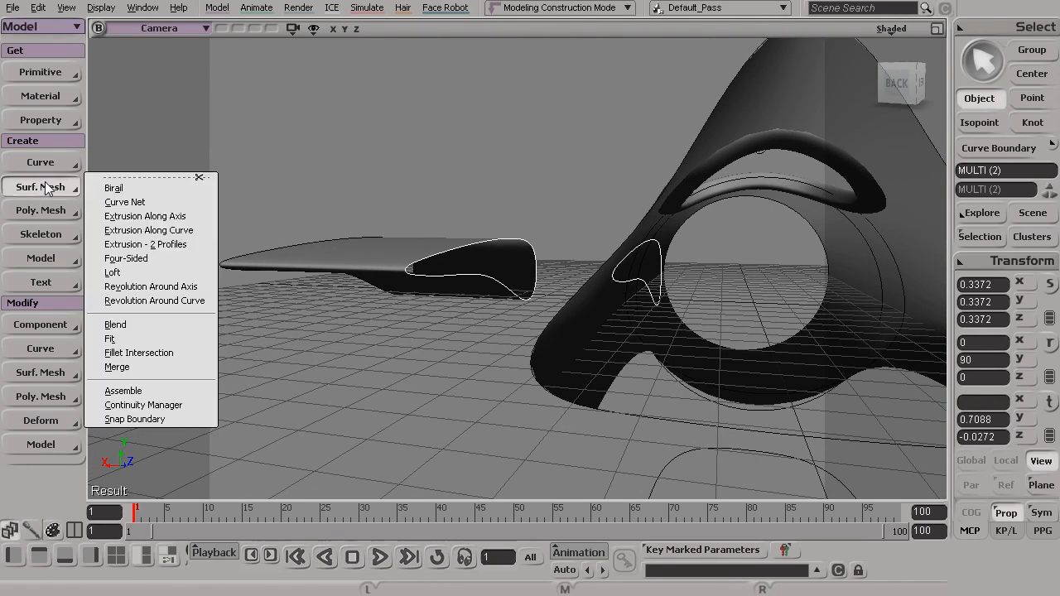
left_click(116, 272)
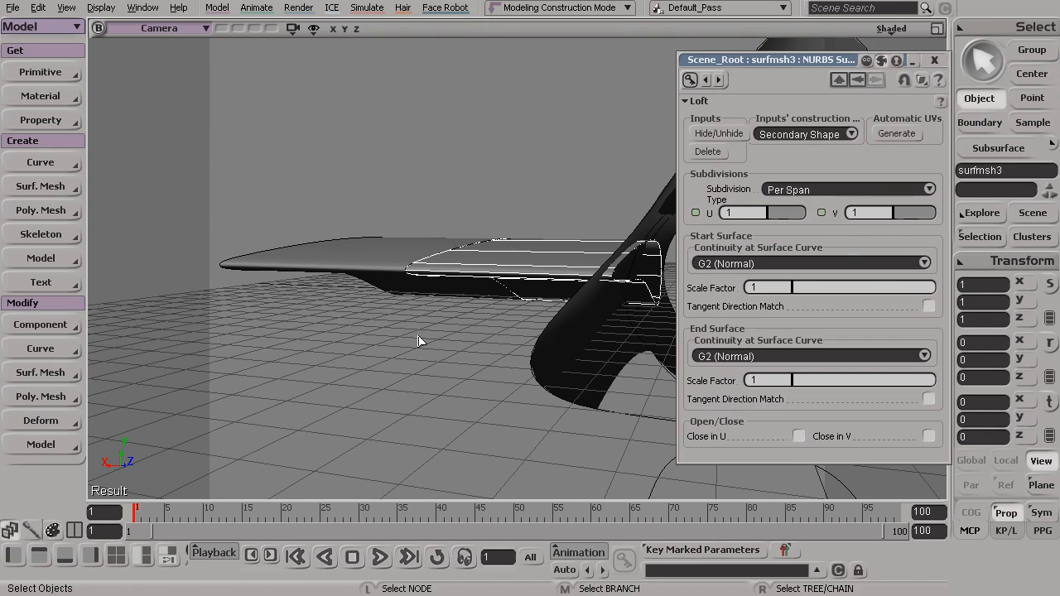
Set the new loft's V subdivisions to 4 per span, close its properties and clear the selection
left_click_drag(507, 238, 517, 308)
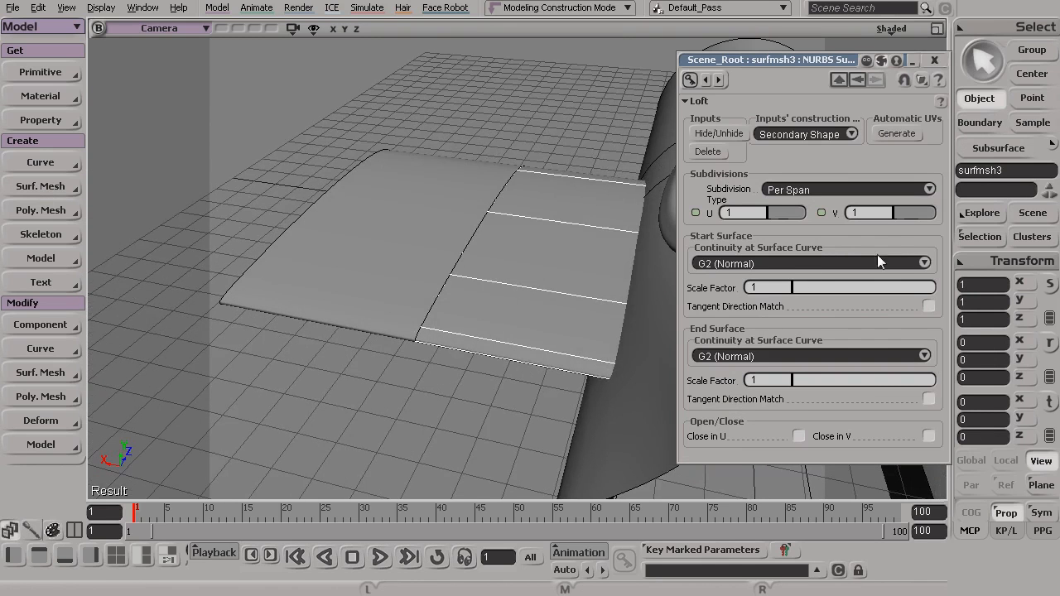
left_click_drag(907, 216, 901, 211)
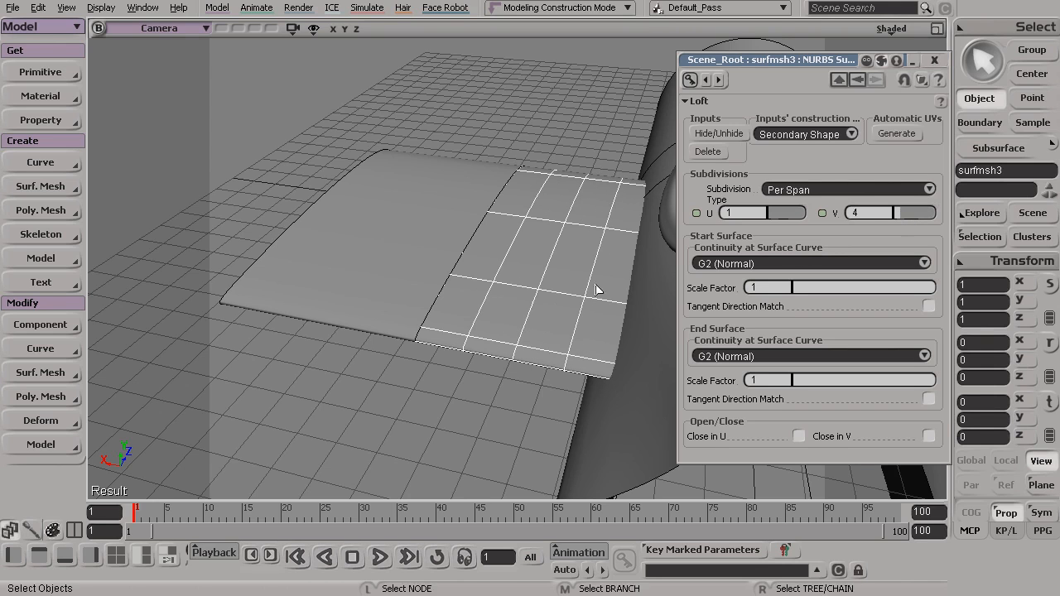
left_click(934, 60)
left_click(400, 113)
Move the curve shared by the two lofts to X 8.9192 and Y -1.562, bending the wing downward
key("s")
left_click_drag(370, 284, 538, 309)
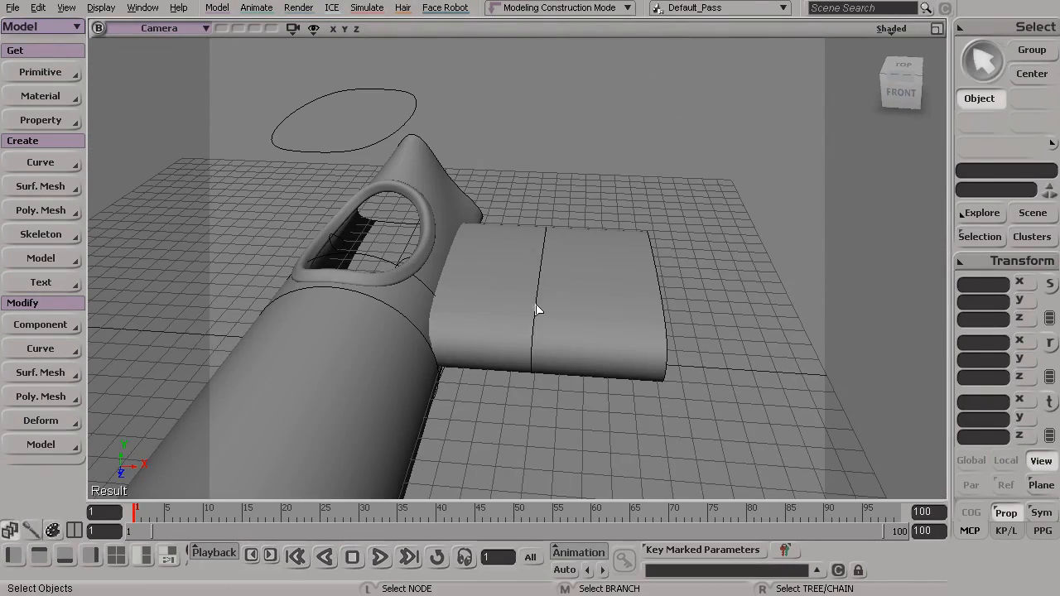
left_click(537, 310)
key("v")
left_click_drag(568, 350, 568, 271)
left_click_drag(569, 272, 687, 300)
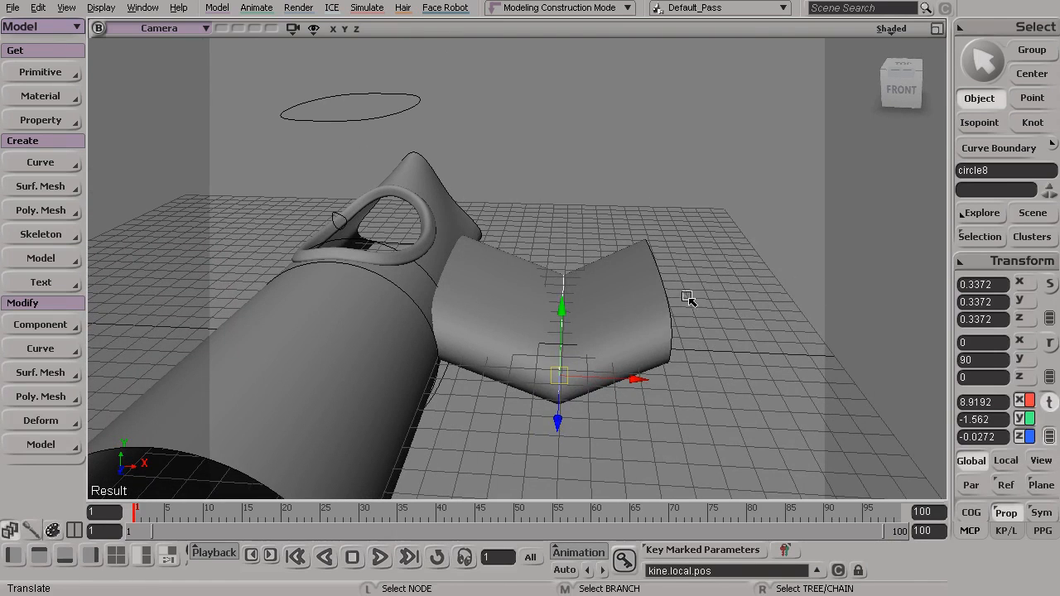
left_click(670, 299)
left_click(631, 304)
left_click(509, 297)
left_click(594, 309)
left_click(560, 328)
left_click(561, 365)
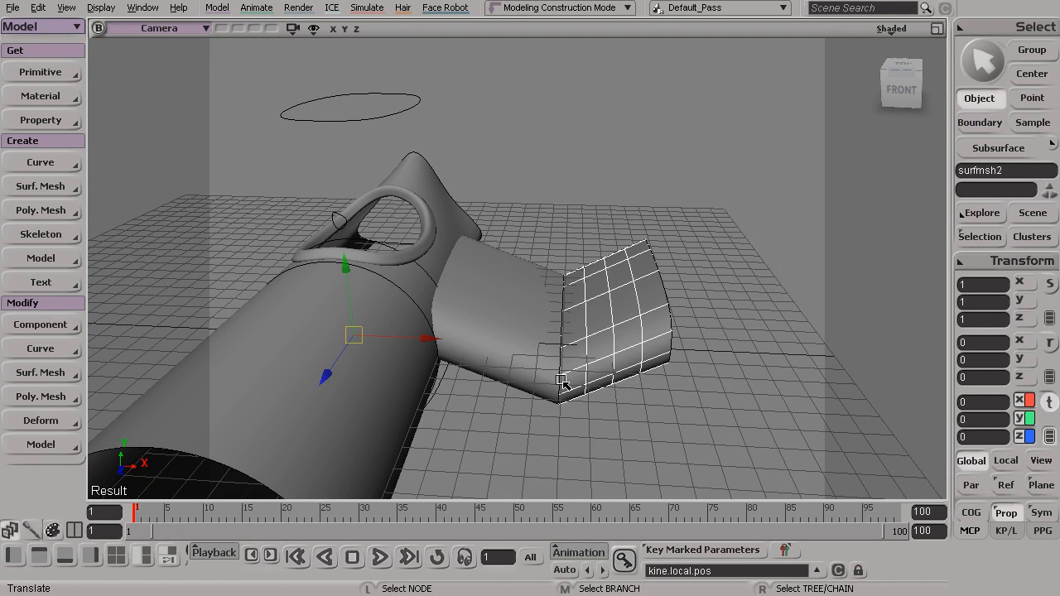
Scale the wing's outer tip curve to 0.145 in X and 0.2611 in Y and Z
key("s")
left_click_drag(563, 403, 602, 339)
key("s")
middle_click_drag(687, 310, 639, 318)
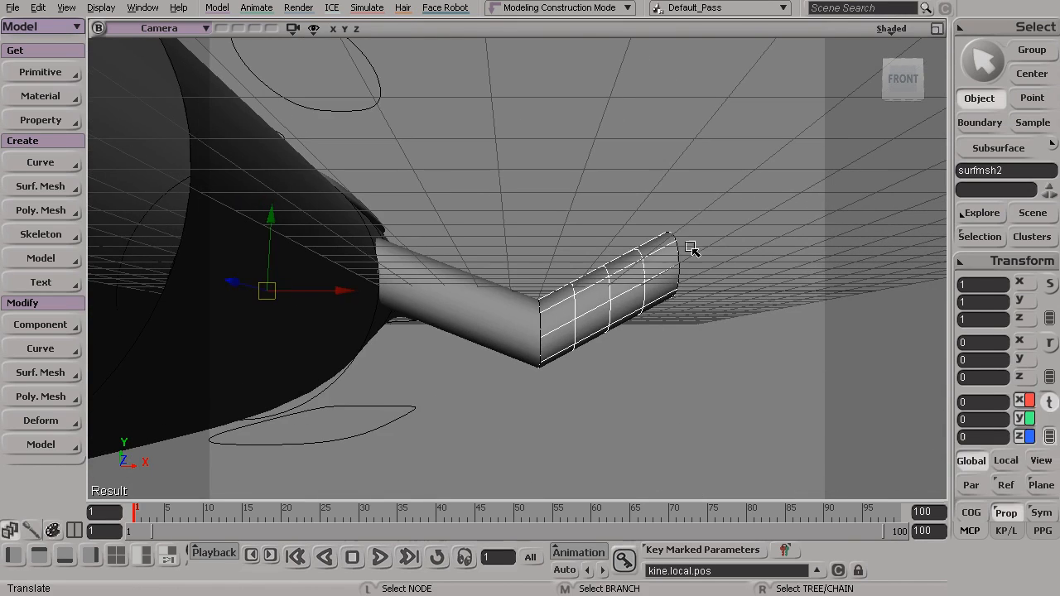
left_click(678, 250)
key("s")
left_click_drag(682, 251, 352, 336)
key("x")
key("s")
key("s")
left_click_drag(352, 335, 534, 233)
Move the wing tip curve to X 17.8096, Y -1.4313 and Z 2.2092
key("v")
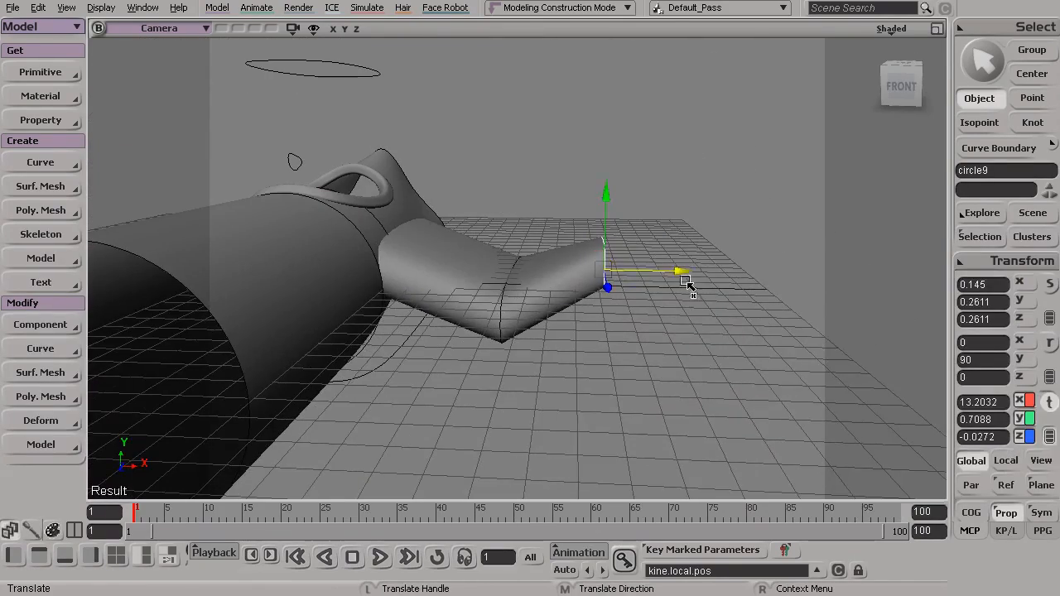
left_click_drag(609, 201, 617, 236)
left_click_drag(676, 322, 371, 386)
key("s")
key("s")
left_click_drag(371, 386, 509, 206)
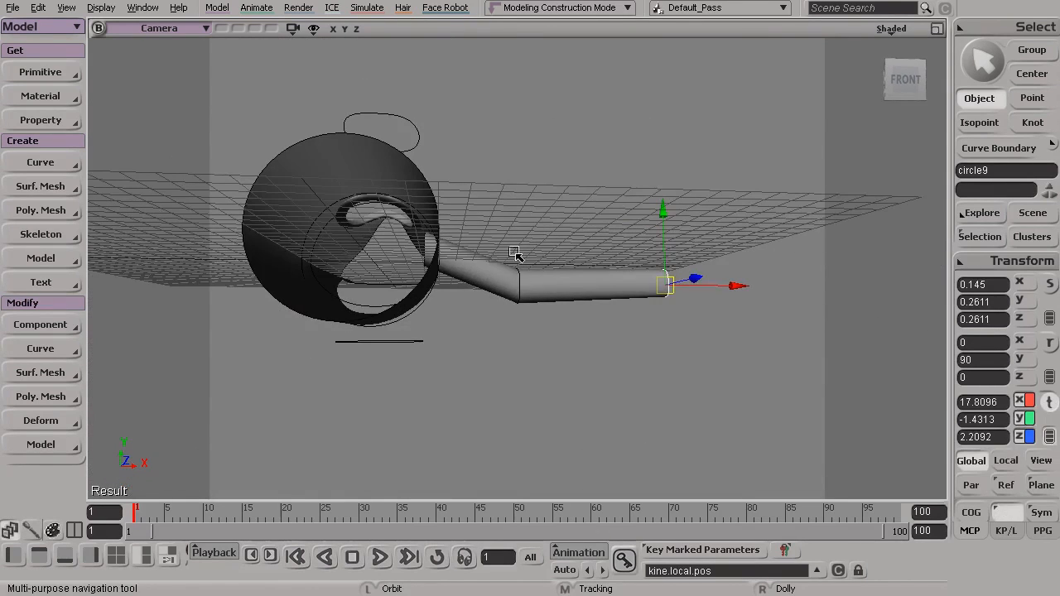
Move the middle wing curve outward to X 9.8693
left_click(521, 290)
left_click(524, 288)
key("s")
left_click_drag(524, 289, 512, 253)
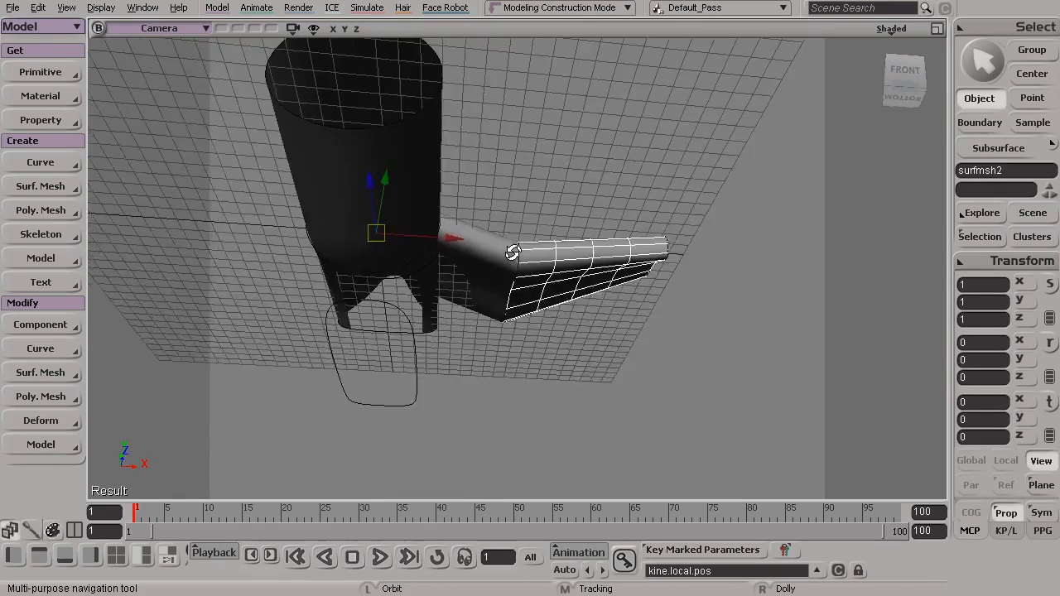
right_click_drag(512, 252, 525, 272)
left_click(521, 266)
key("s")
left_click_drag(558, 277, 607, 378)
key("s")
key("space")
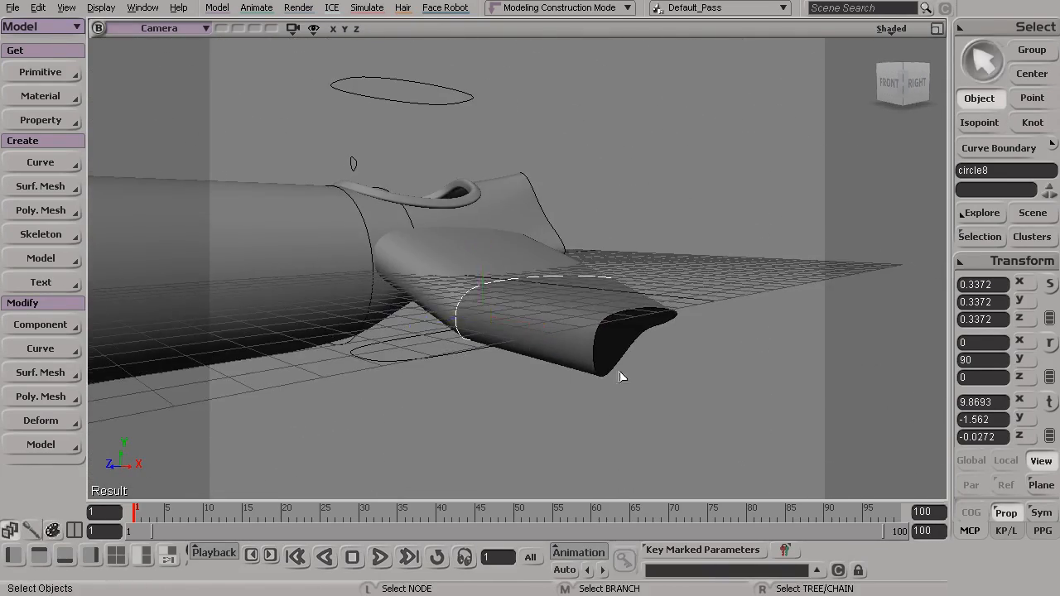
Flatten the rounded front of the wing tip curve by scaling its points 4-8 down in height
left_click(627, 356)
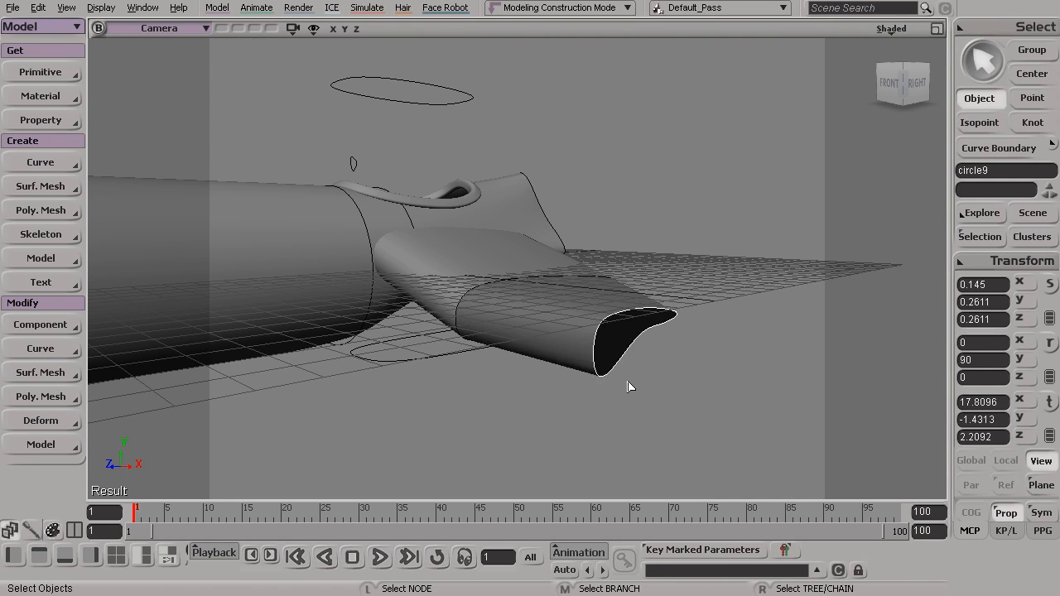
key("t")
key("s")
left_click_drag(627, 384, 519, 347)
right_click_drag(519, 348, 516, 374)
middle_click_drag(516, 374, 531, 376)
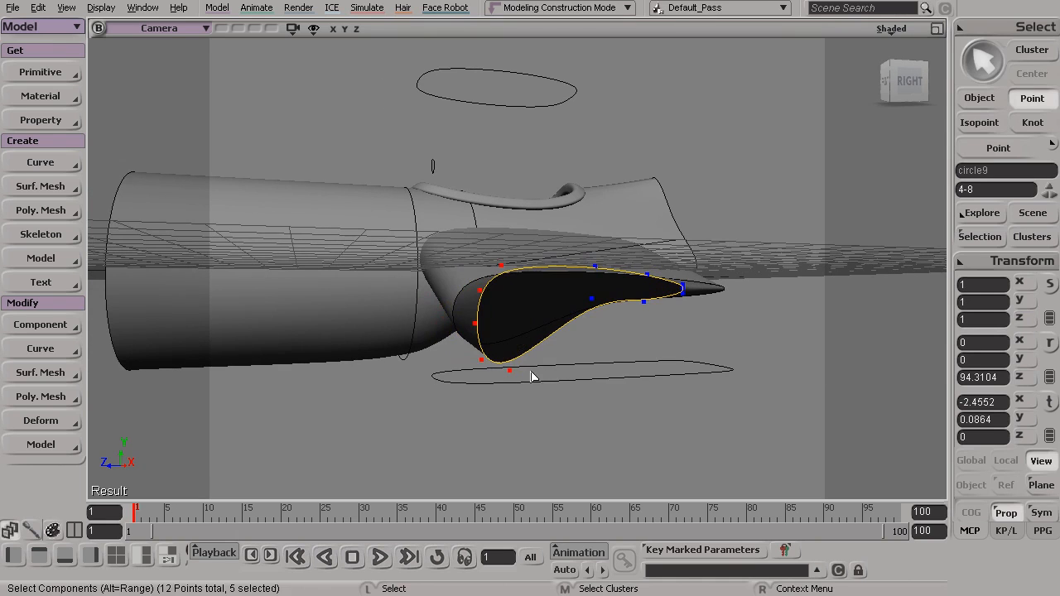
key("x")
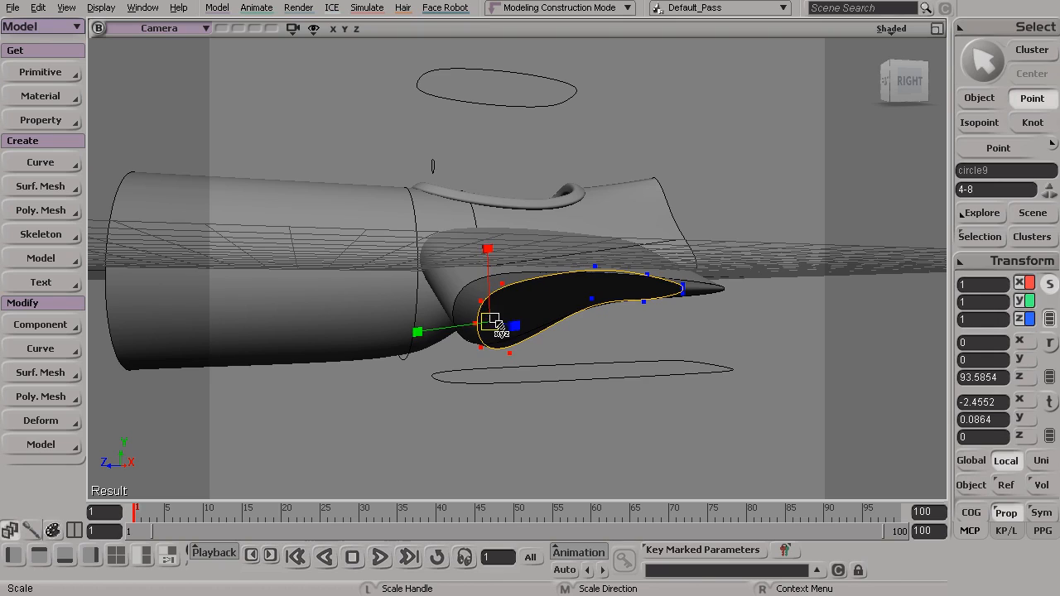
key("space")
Hide the grid in the camera view
key("s")
left_click_drag(612, 284, 480, 362)
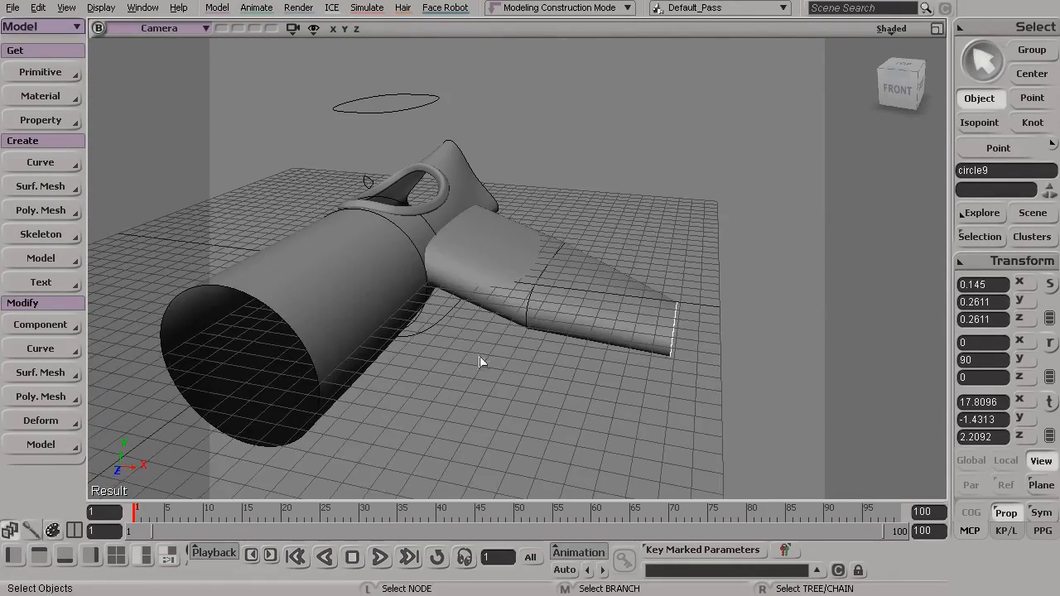
left_click(313, 29)
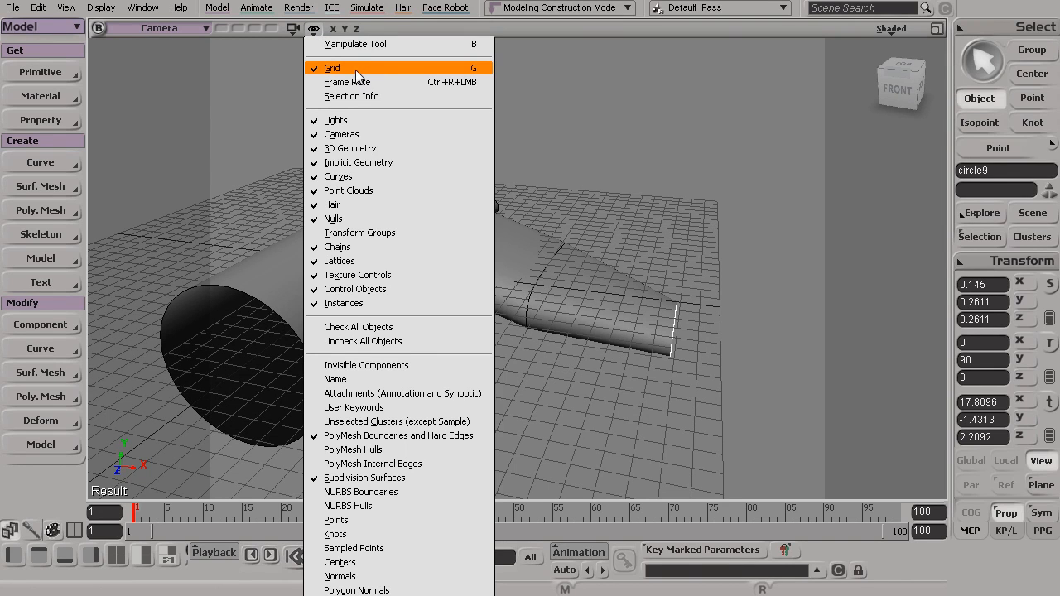
left_click(472, 69)
right_click_drag(470, 312, 468, 282)
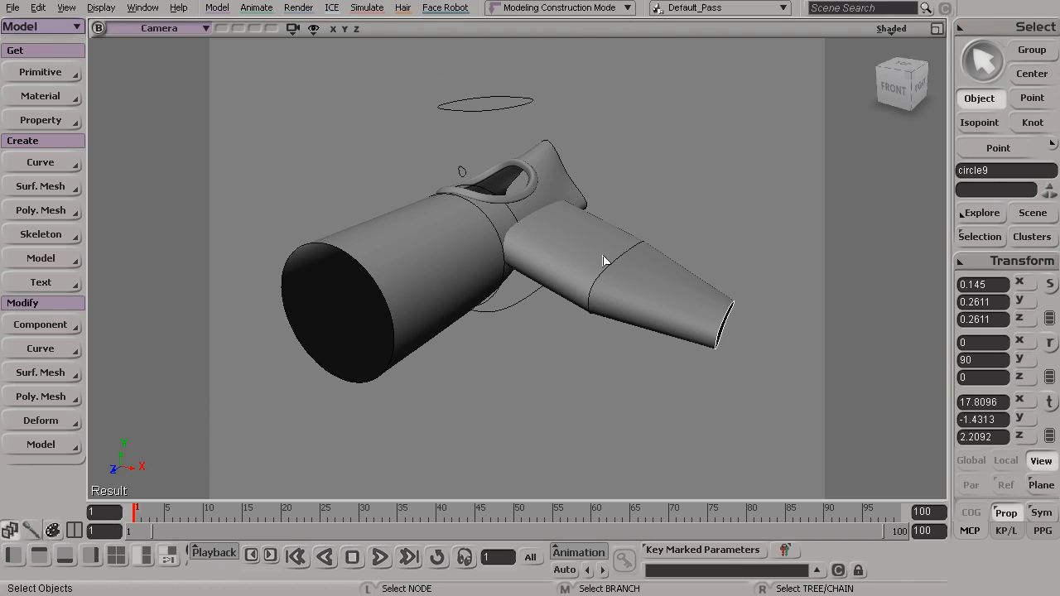
Scale the wing tip curve to 0.2221 in Y to thin the tip
key("s")
left_click_drag(705, 317, 677, 349)
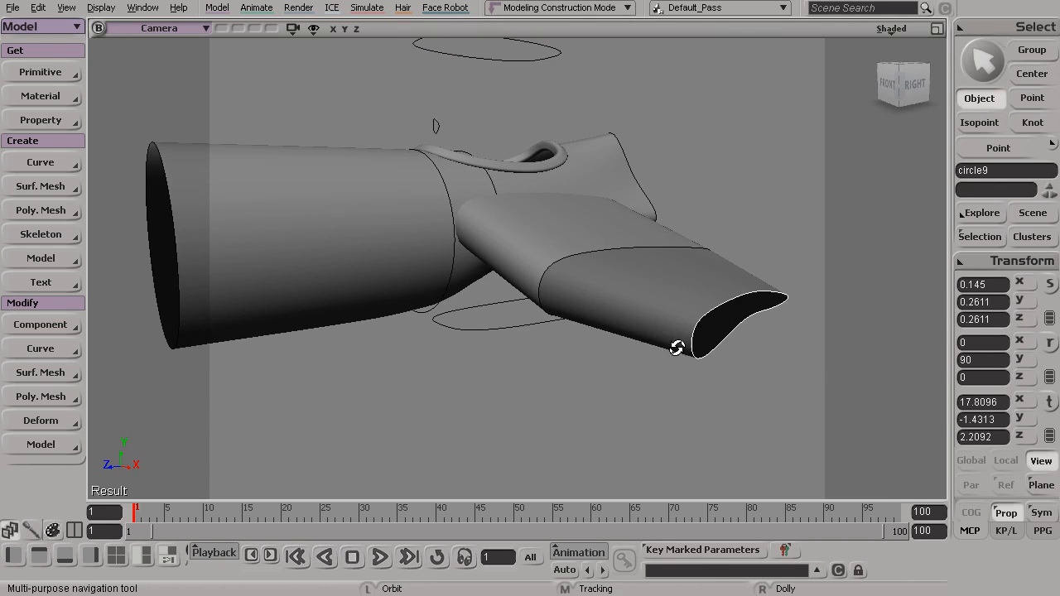
key("x")
left_click_drag(717, 275, 623, 273)
key("s")
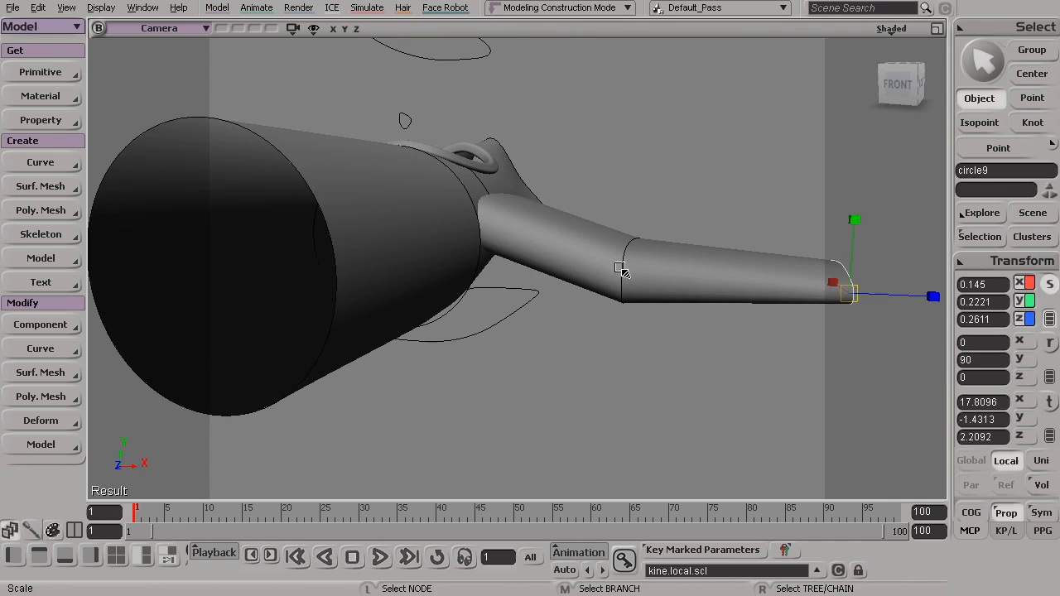
key("space")
left_click(621, 272)
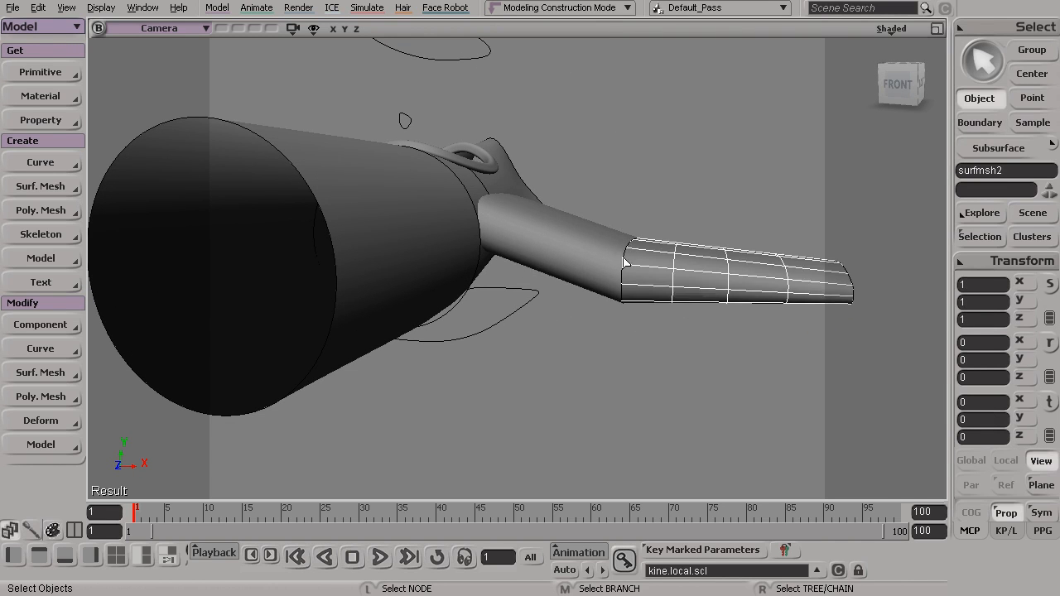
left_click(622, 304)
key("x")
key("space")
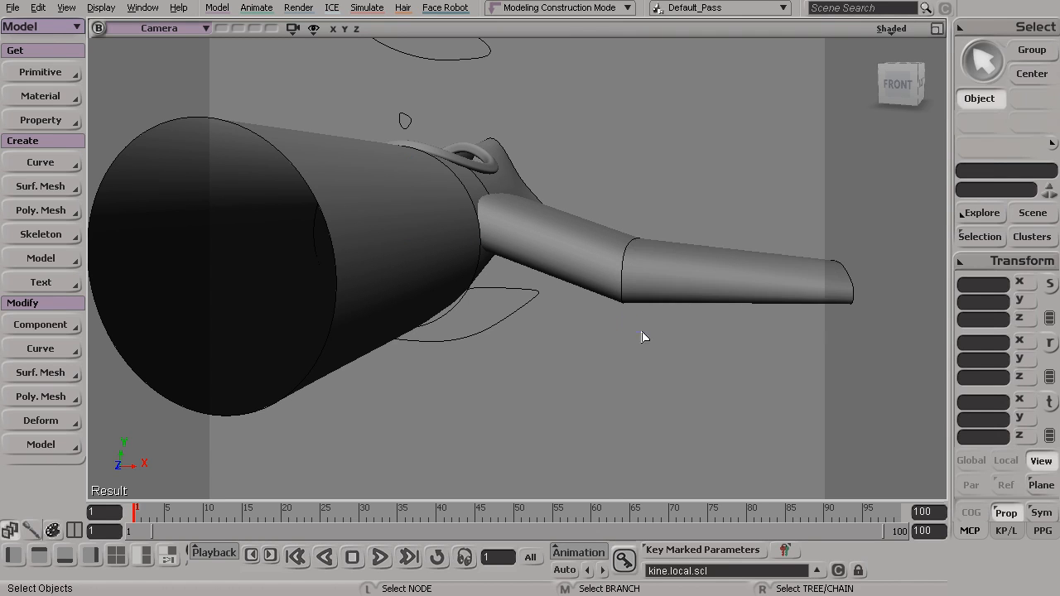
key("space")
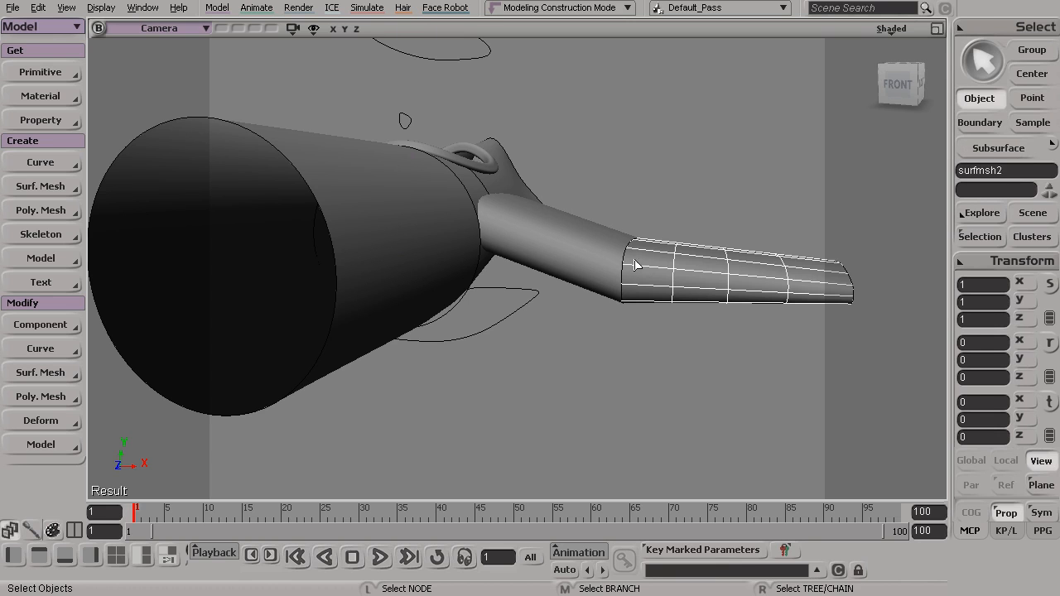
key("s")
left_click_drag(639, 263, 644, 293)
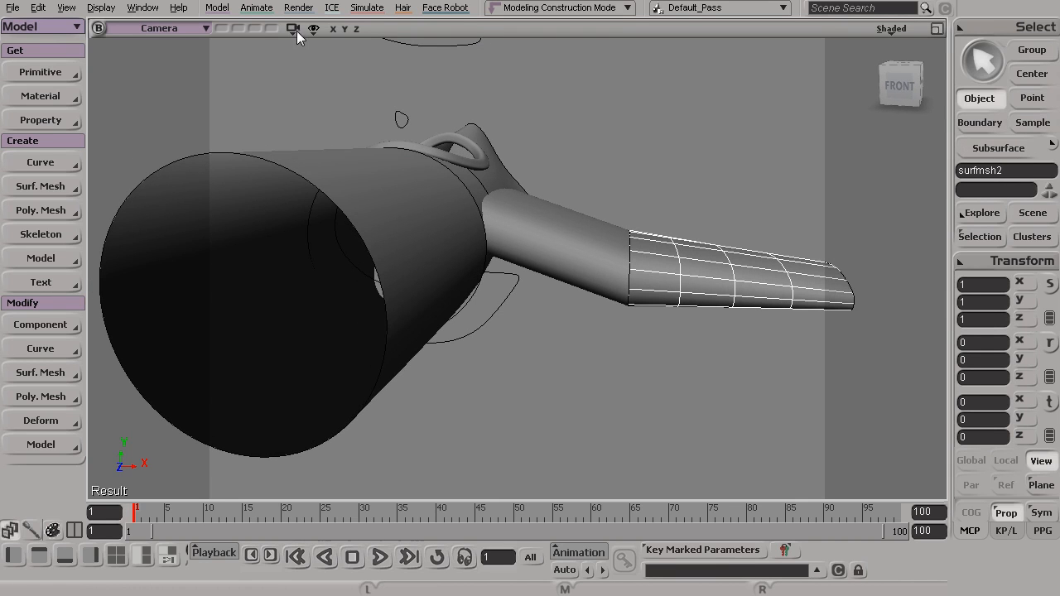
Select the middle wing curve by temporarily hiding the camera view's 3D geometry
left_click(296, 31)
left_click(313, 31)
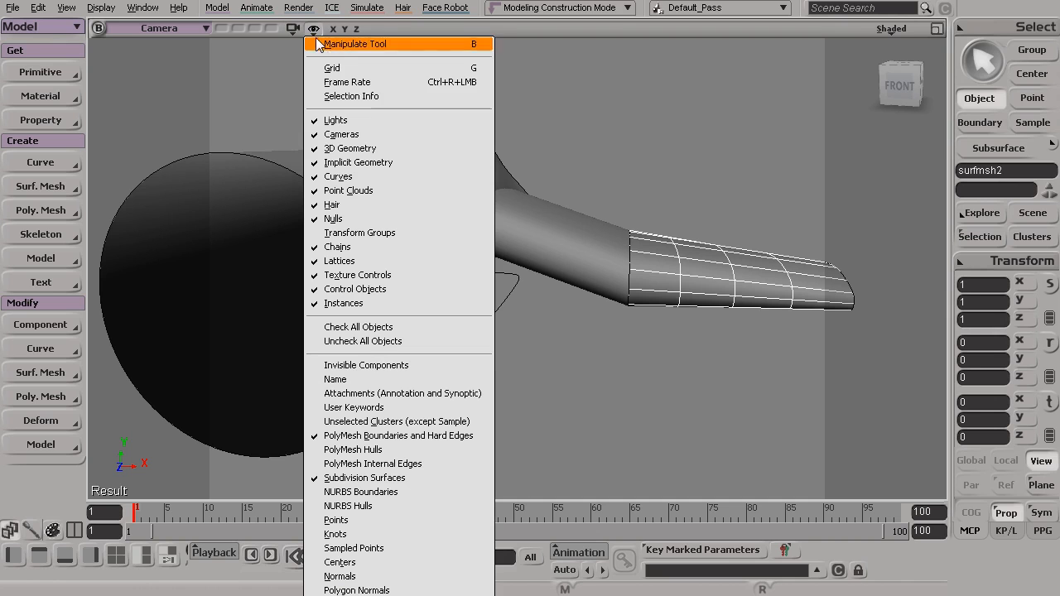
left_click(351, 148)
left_click_drag(618, 239, 651, 284)
key("s")
left_click_drag(658, 350, 629, 360)
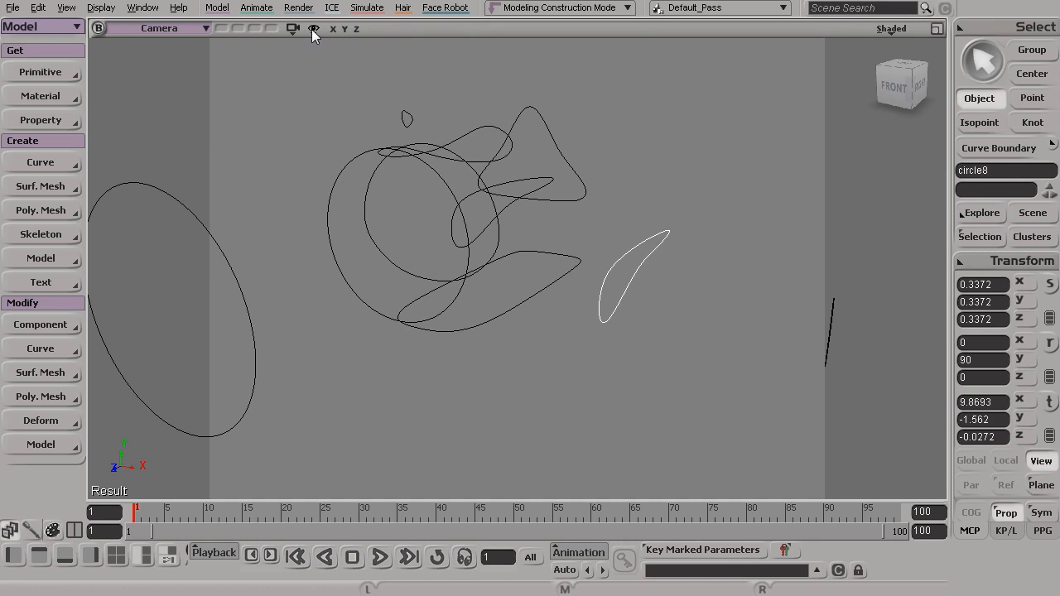
left_click(310, 28)
left_click(348, 149)
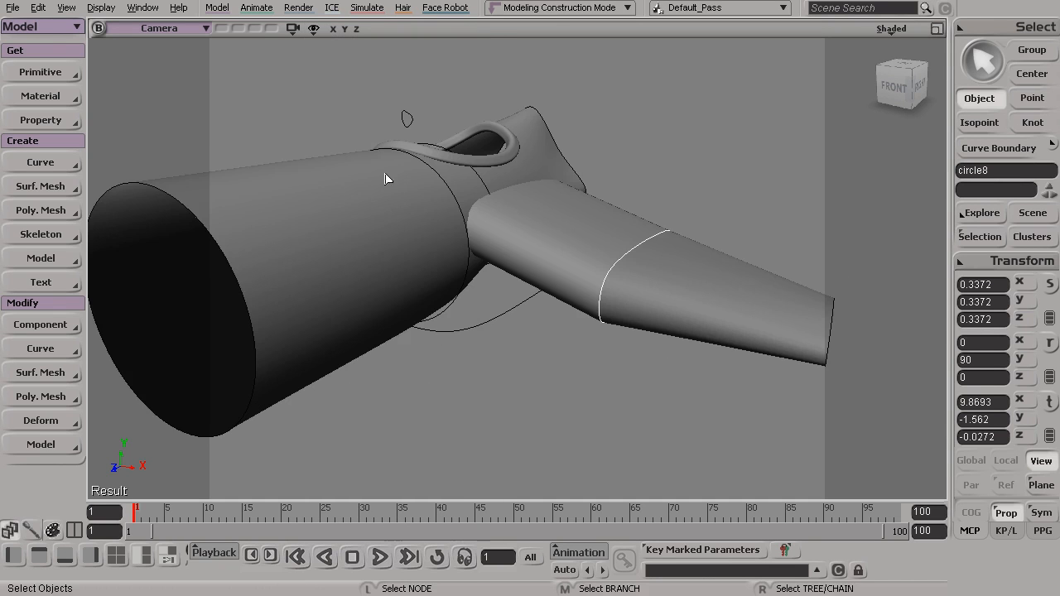
Scale the middle wing curve to 0.2845 in Y and check the wing from behind
middle_click_drag(608, 298, 587, 312)
left_click_drag(587, 313, 594, 311)
key("x")
key("s")
left_click_drag(603, 270, 607, 181)
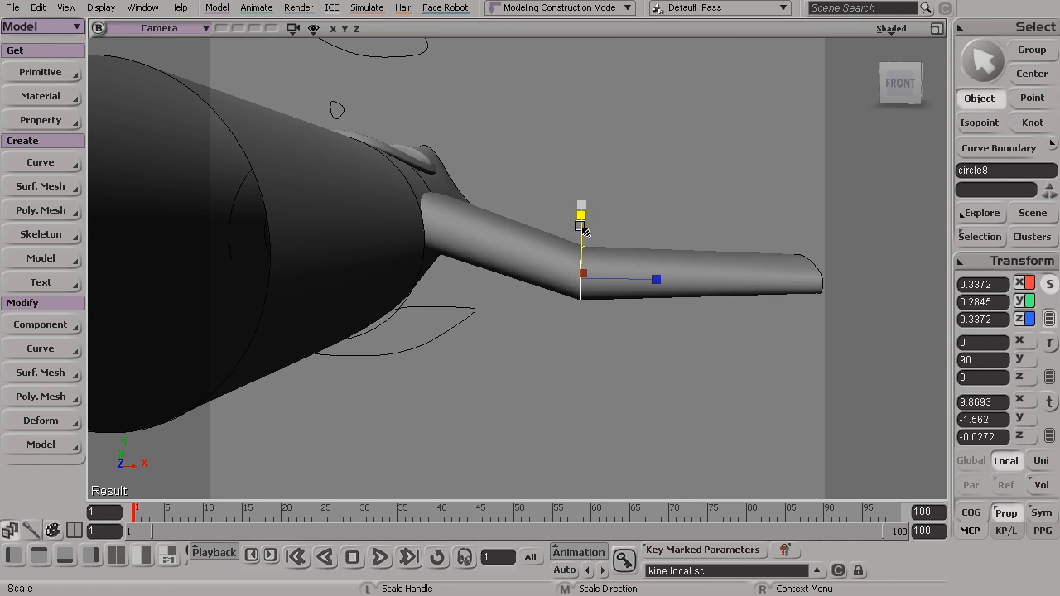
key("s")
left_click_drag(582, 229, 660, 233)
key("x")
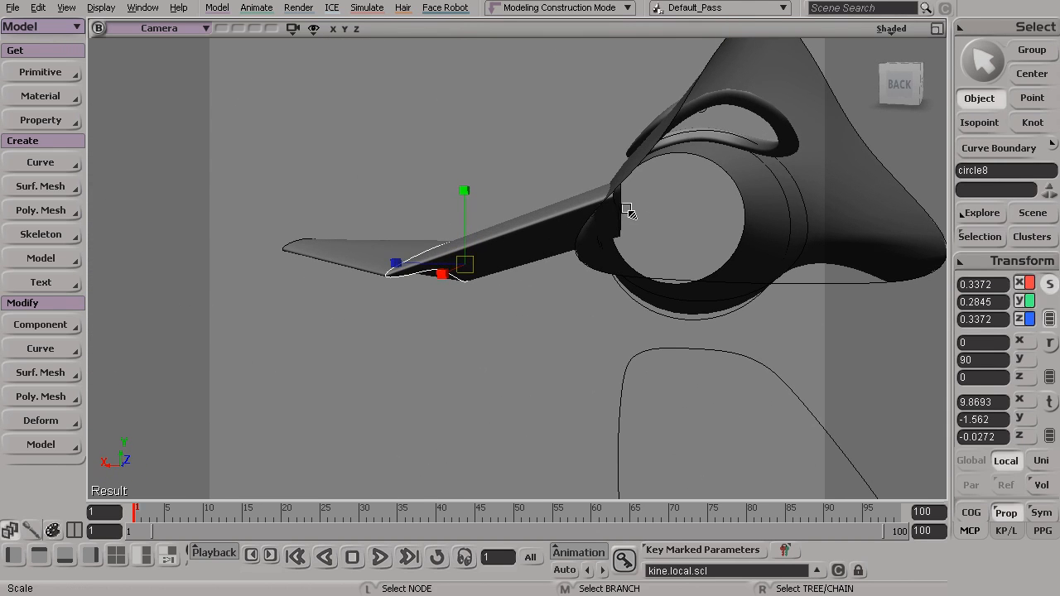
Select the wing root curve beside the body by temporarily hiding the camera view's 3D geometry
key("space")
left_click(624, 214)
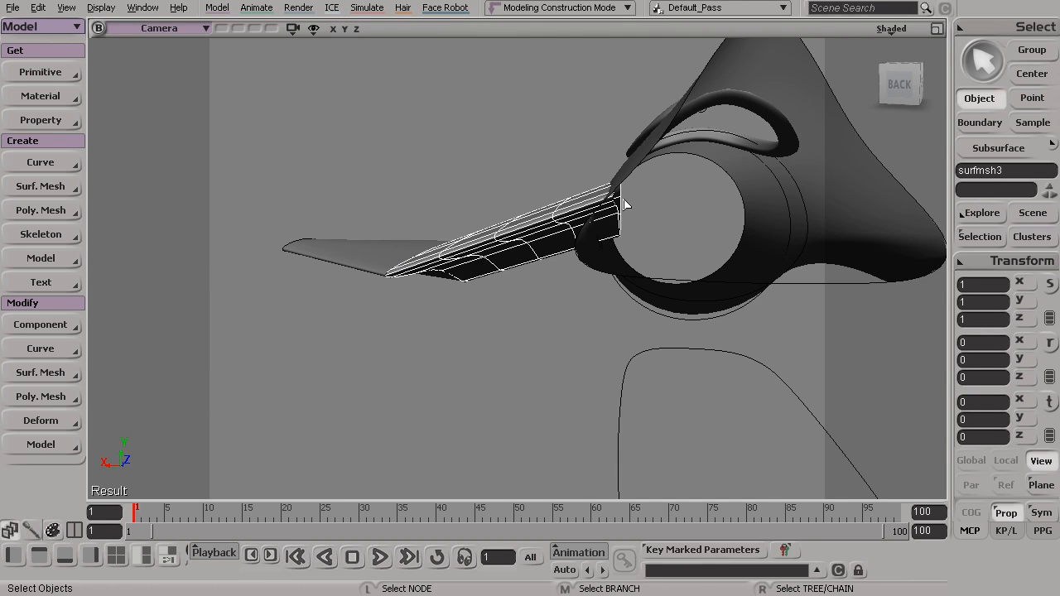
key("s")
left_click_drag(624, 201, 379, 71)
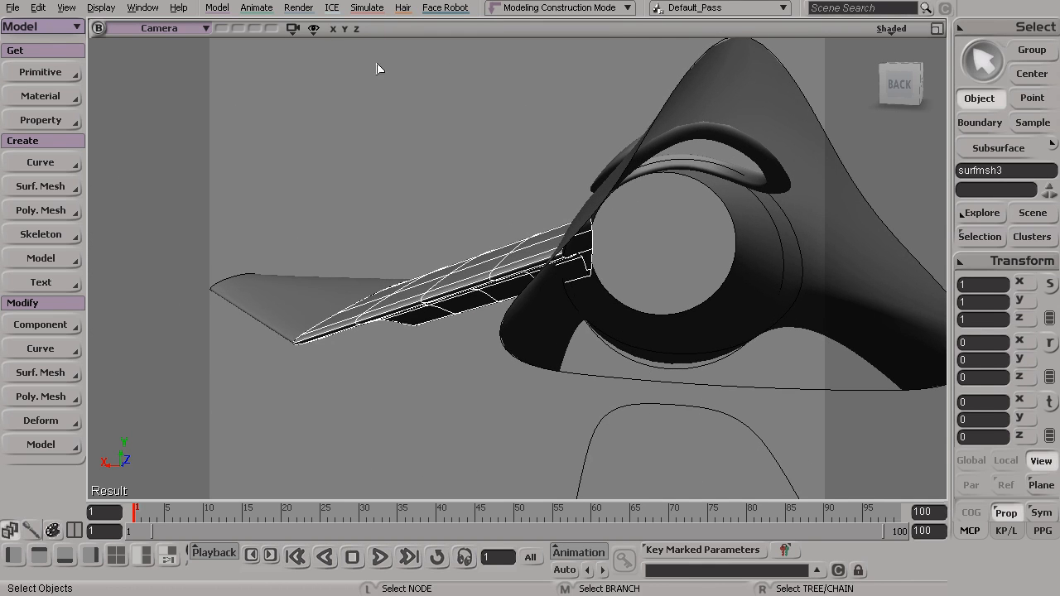
left_click(314, 29)
left_click(349, 148)
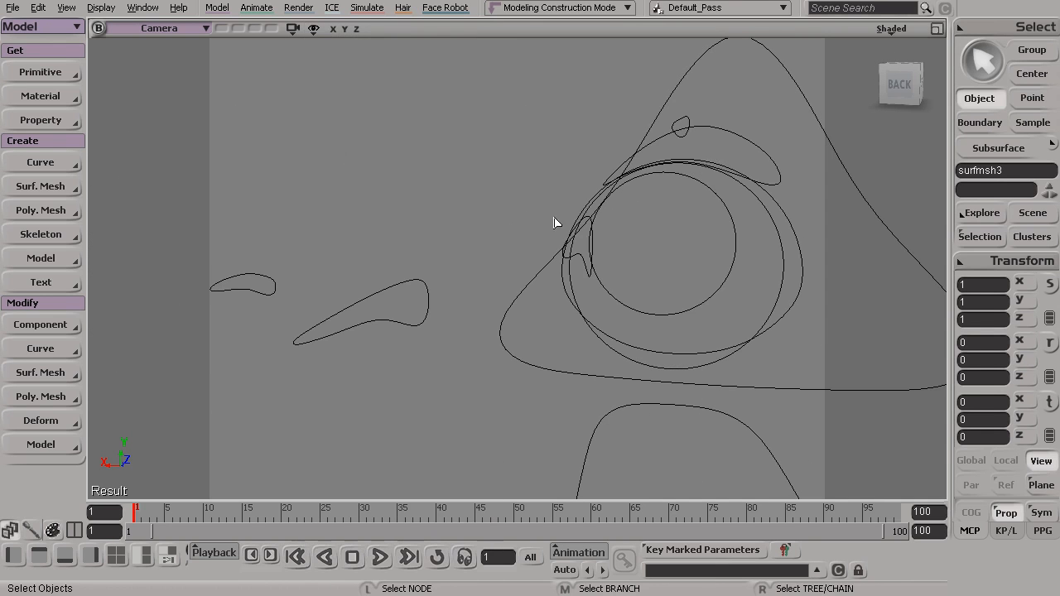
left_click(582, 259)
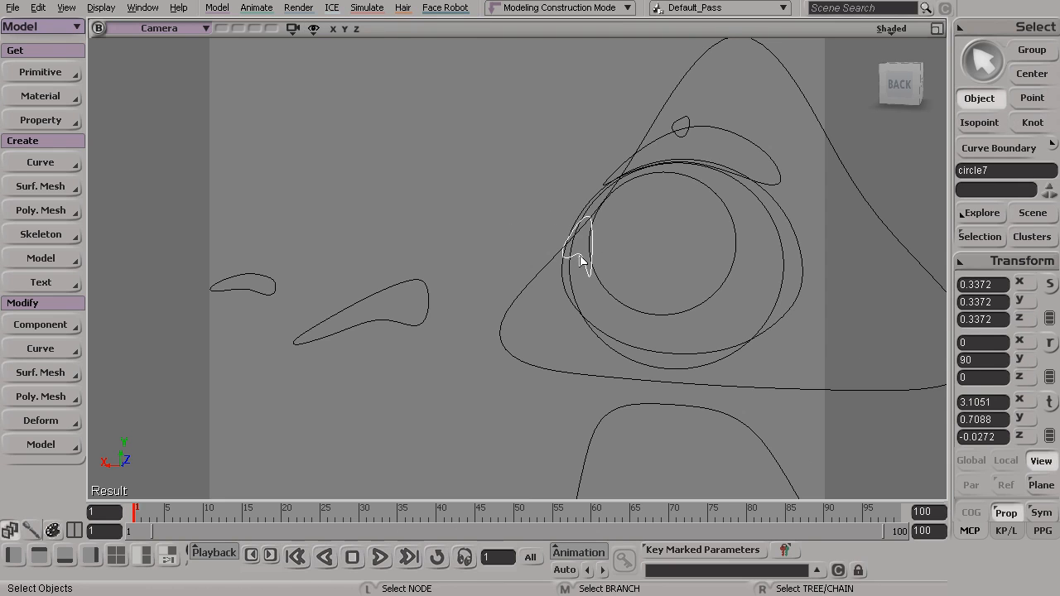
middle_click(312, 29)
Scale the wing root curve to 0.343 in X and 0.3879 in Y to thicken the wing's base
key("s")
left_click_drag(537, 231, 507, 231)
key("x")
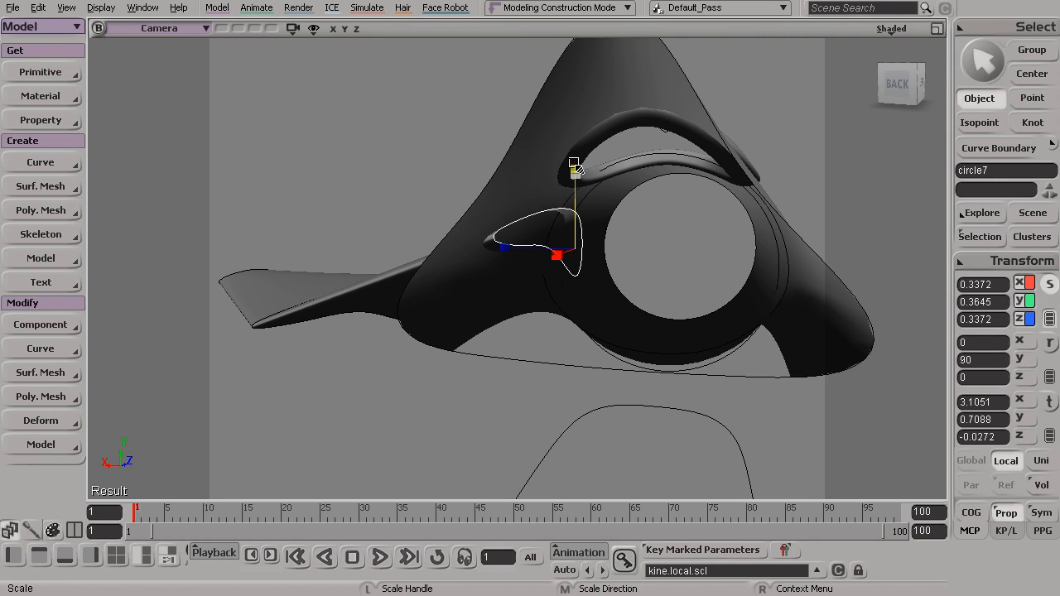
left_click_drag(573, 154, 693, 190)
Move the wing root curve inward to 2.9184 in X so the wing's base sits in the body
key("s")
left_click_drag(535, 247, 603, 315)
key("s")
key("v")
left_click_drag(517, 305, 511, 305)
key("s")
left_click_drag(511, 305, 523, 279)
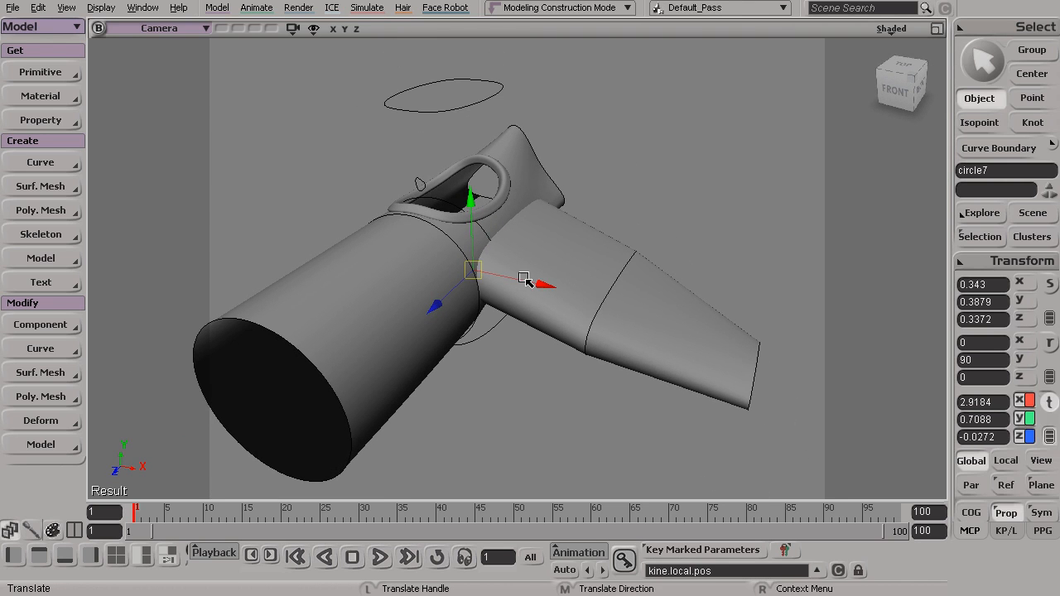
Examine the lofted wing from behind, front, side and above, checking its bend, thickness and junction with the body
key("space")
left_click_drag(604, 324, 449, 318)
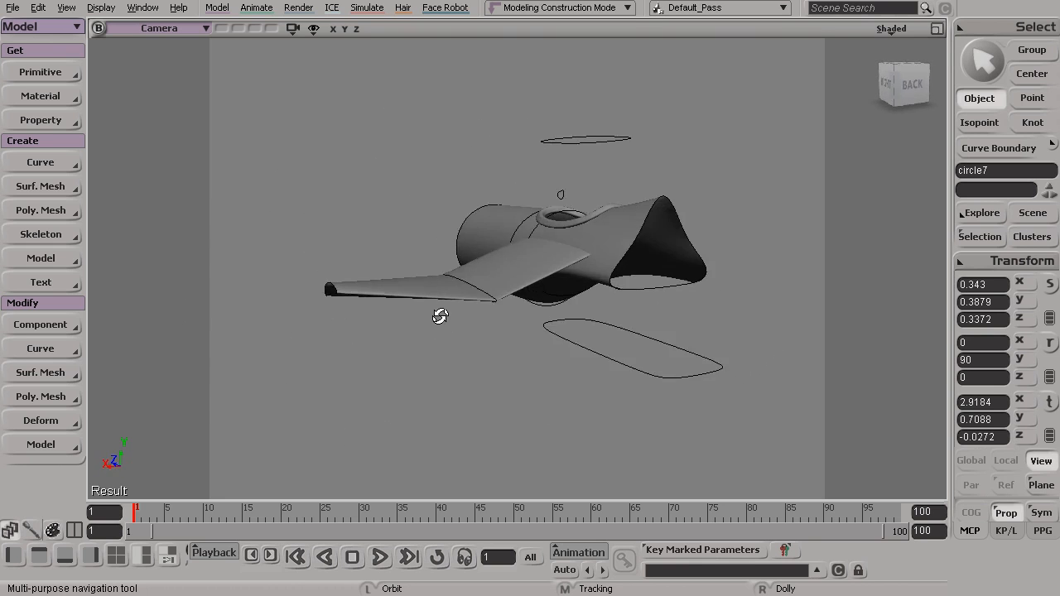
left_click_drag(403, 244, 613, 303)
right_click_drag(627, 336, 581, 289)
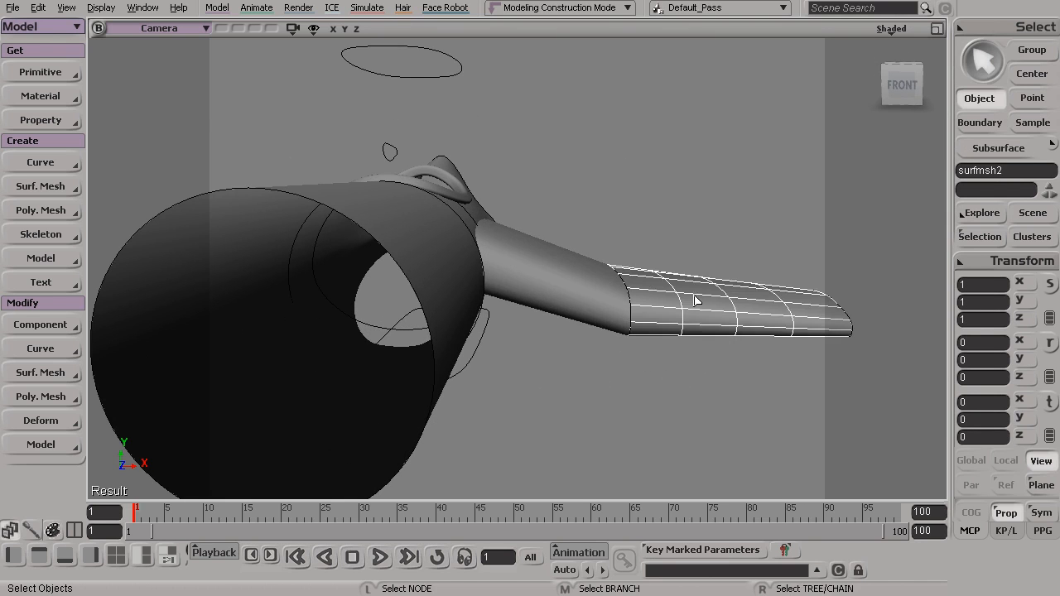
left_click_drag(654, 280, 632, 321)
right_click_drag(632, 322, 609, 290)
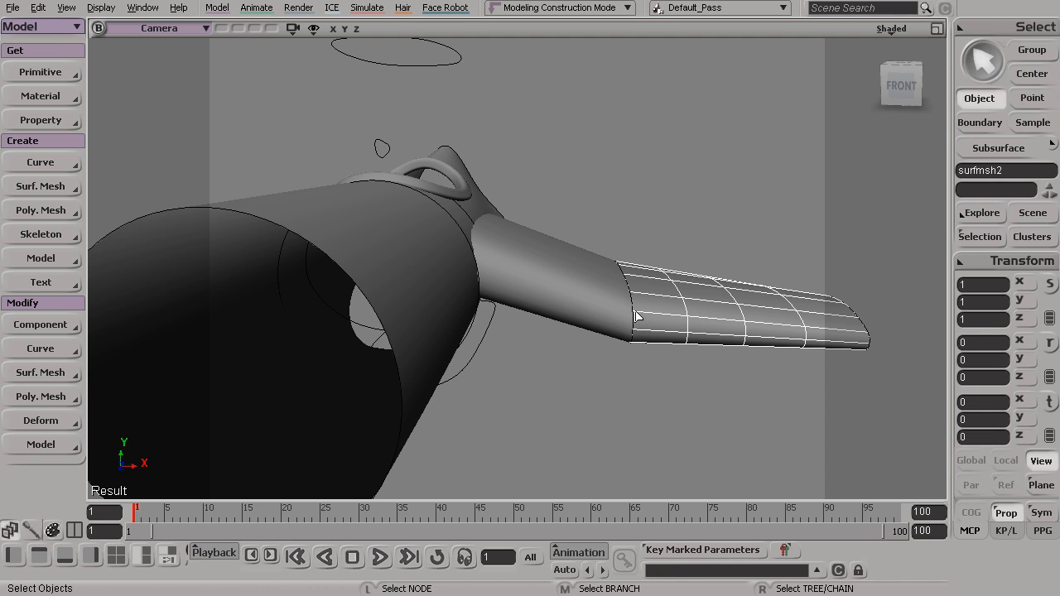
key("s")
left_click_drag(652, 412, 610, 368)
left_click_drag(695, 342, 607, 292)
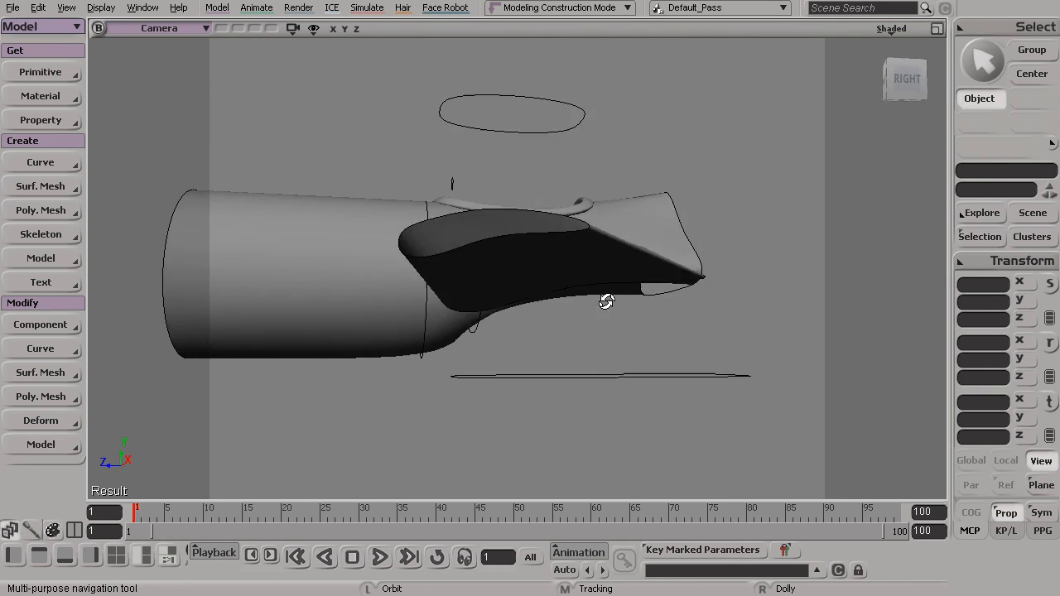
left_click_drag(602, 351, 640, 387)
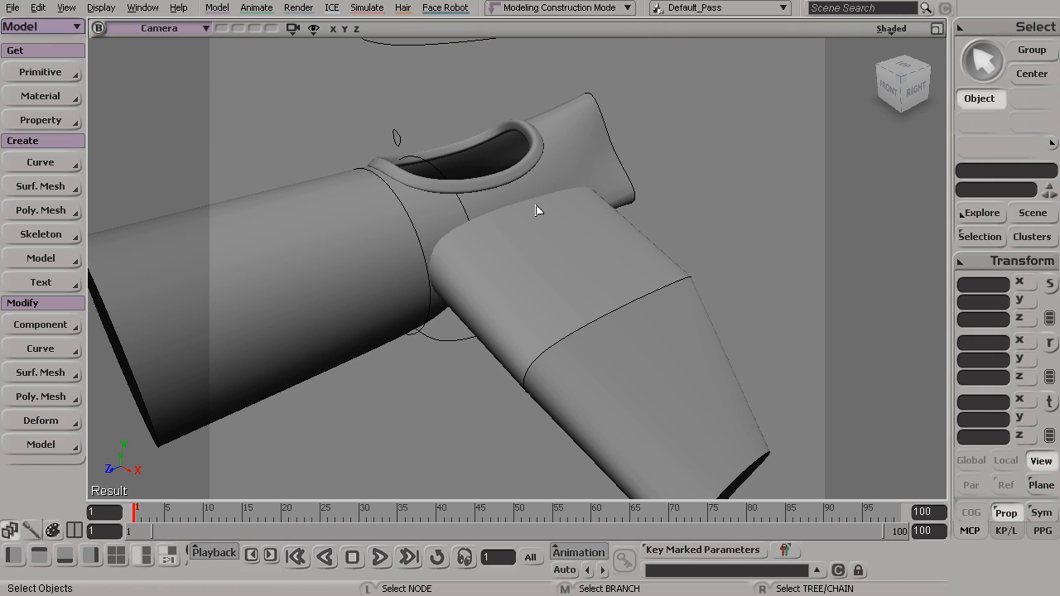